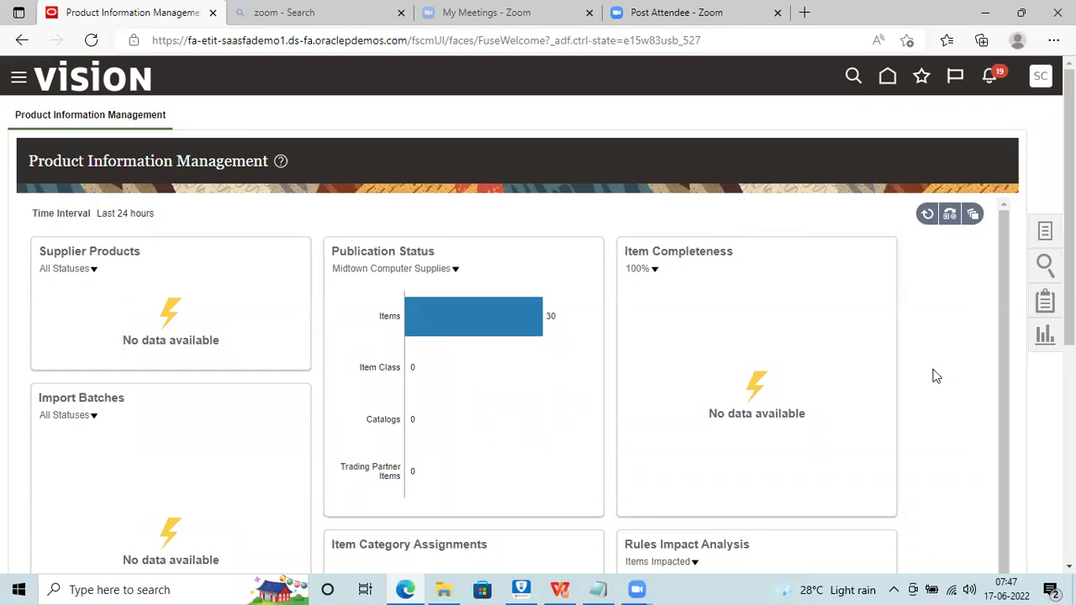
key("F12")
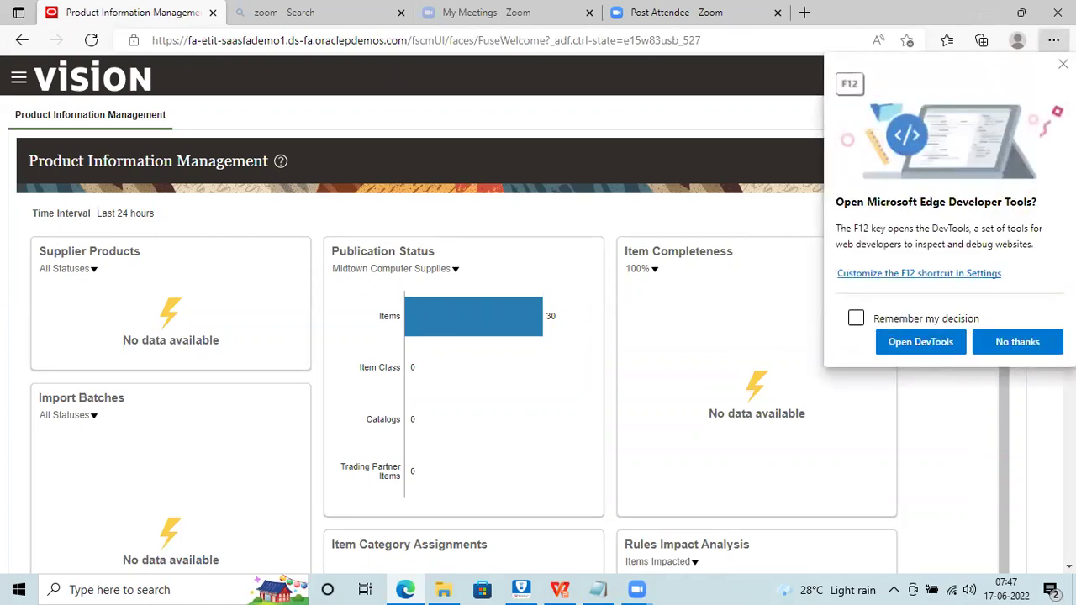
key("Escape")
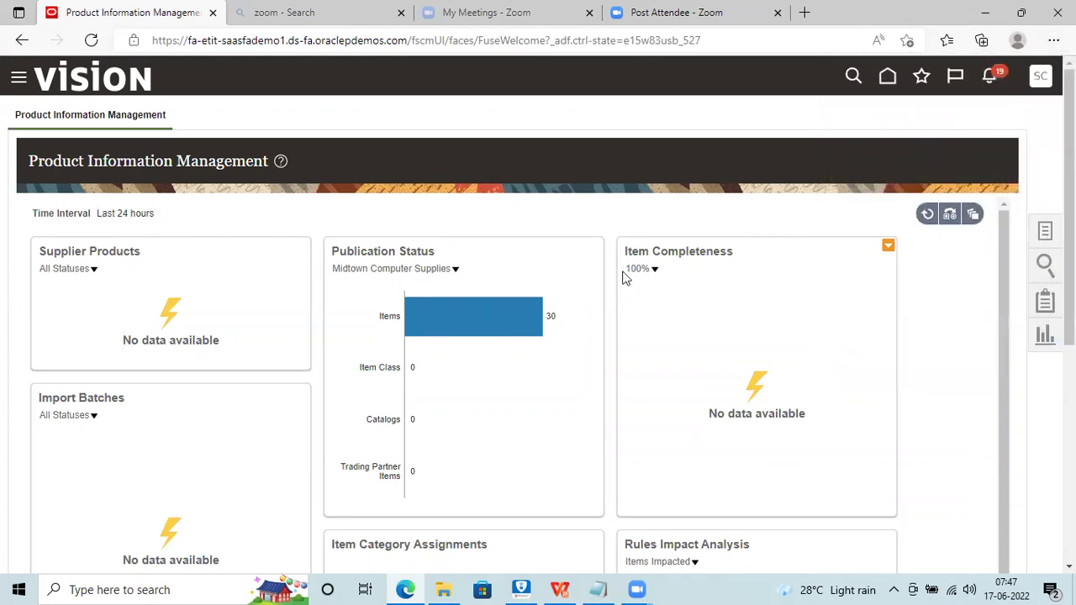
key("XF86MonBrightnessUp")
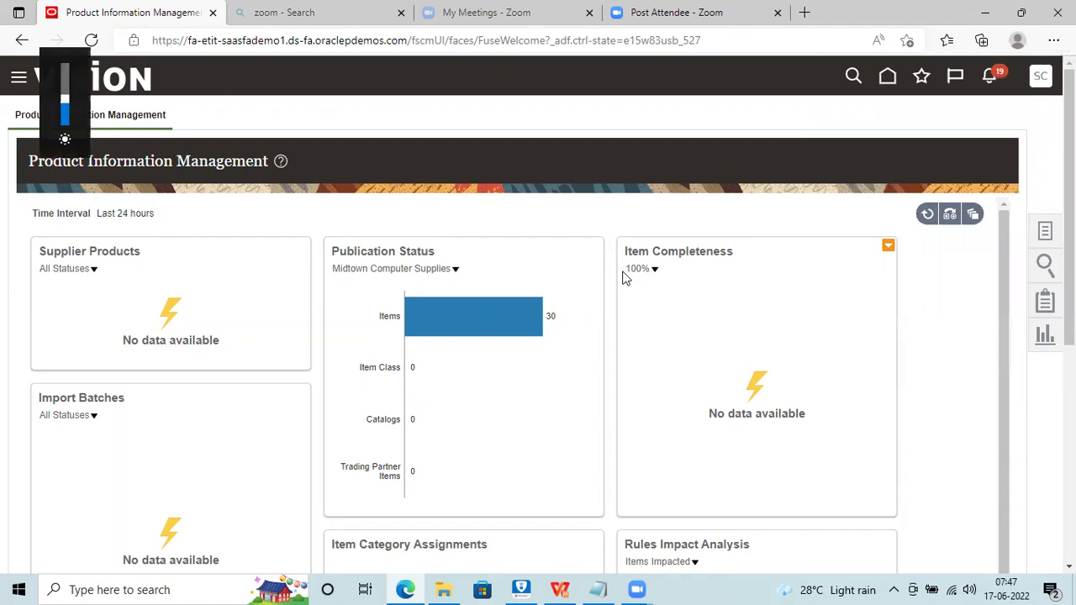
scroll(585, 300, "down", 1)
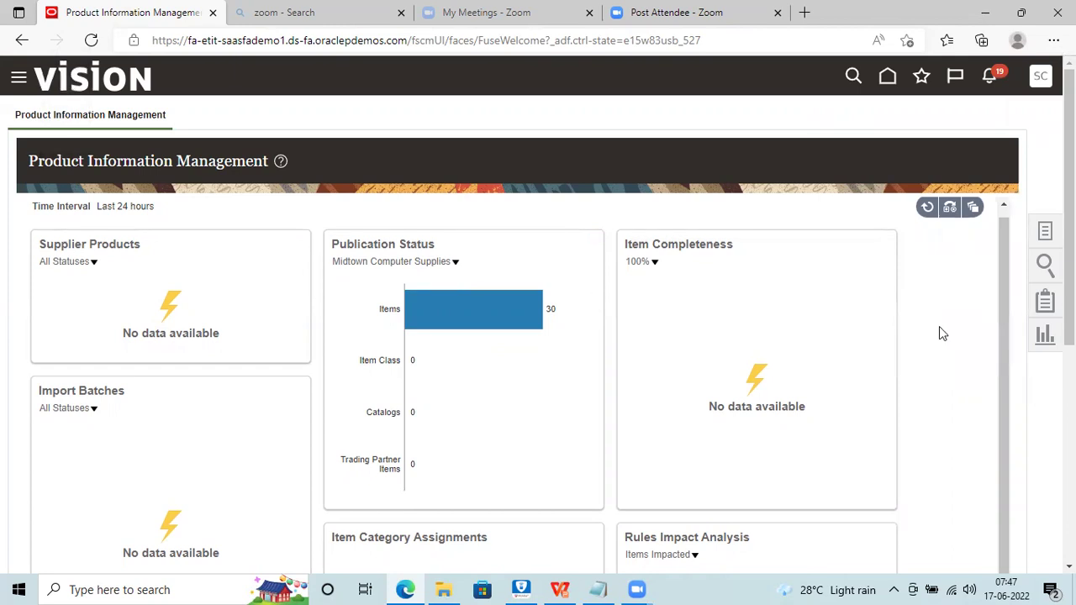
scroll(967, 345, "down", 3)
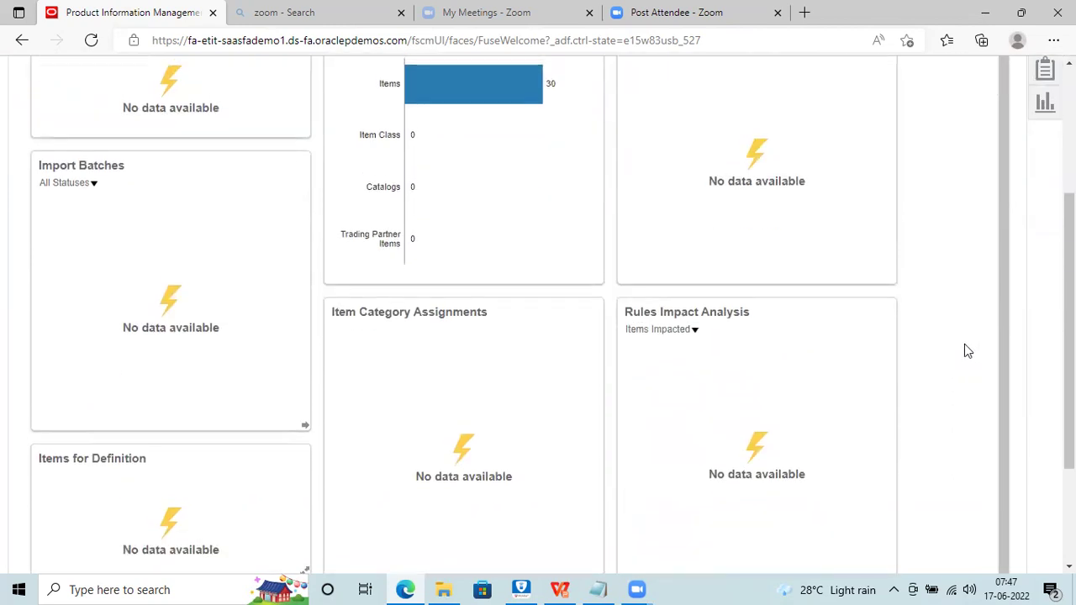
scroll(967, 350, "up", 3)
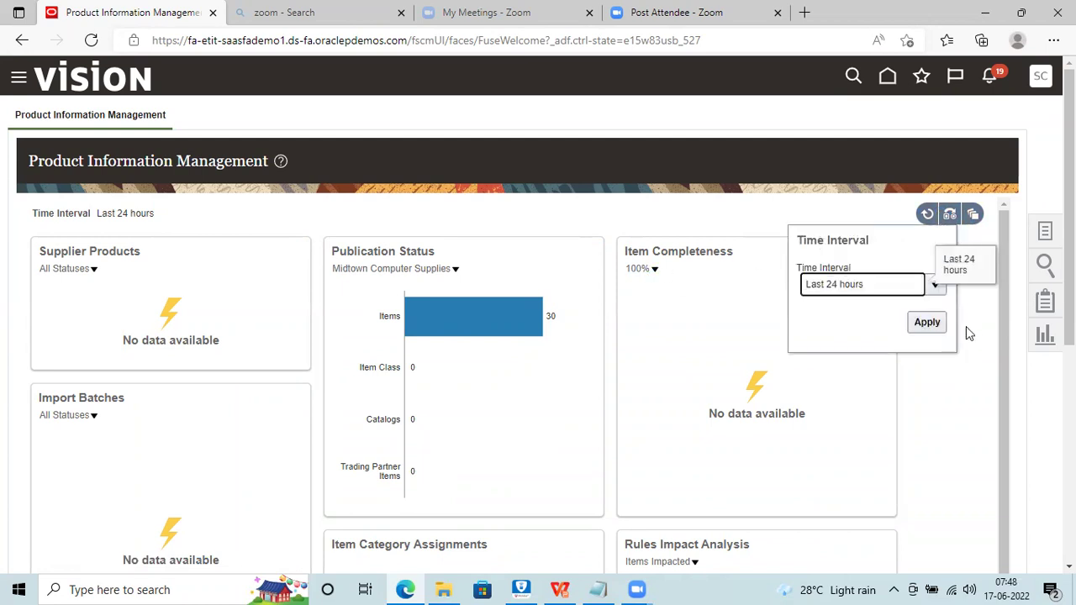
left_click(989, 390)
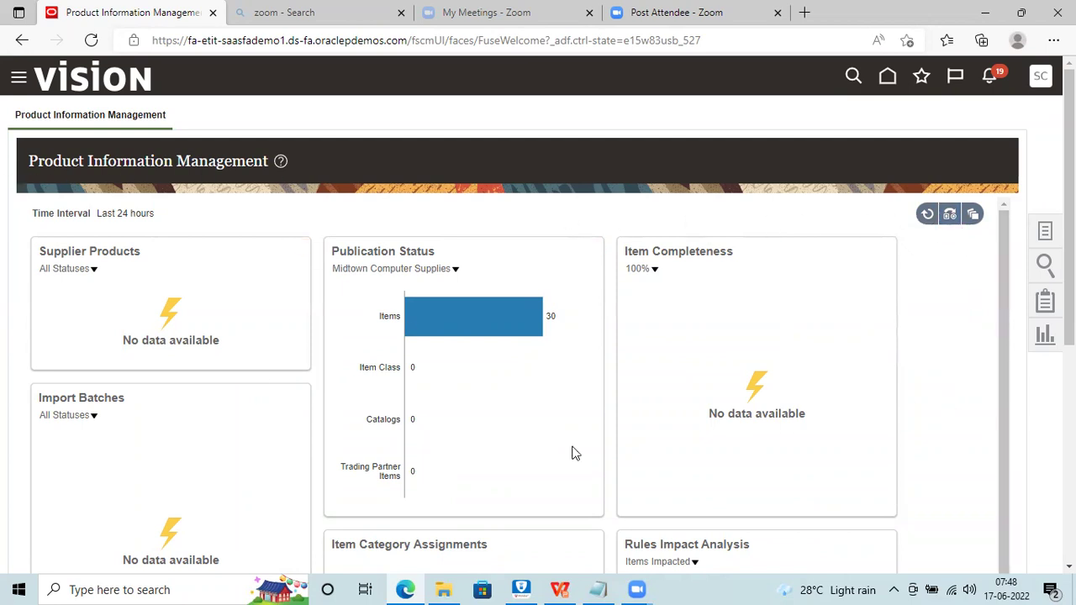
left_click(22, 41)
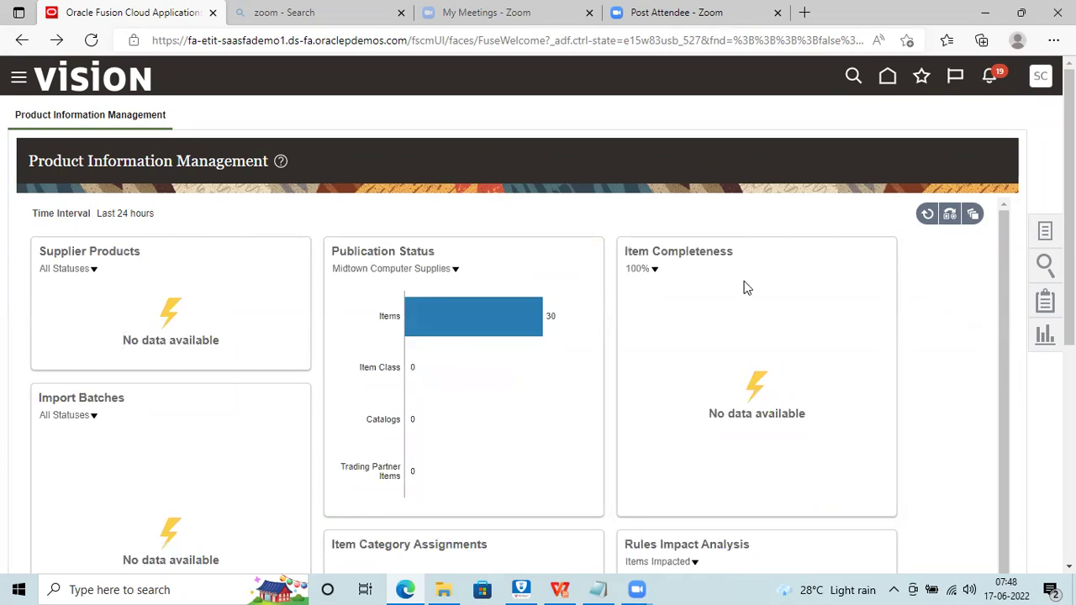
left_click(1044, 231)
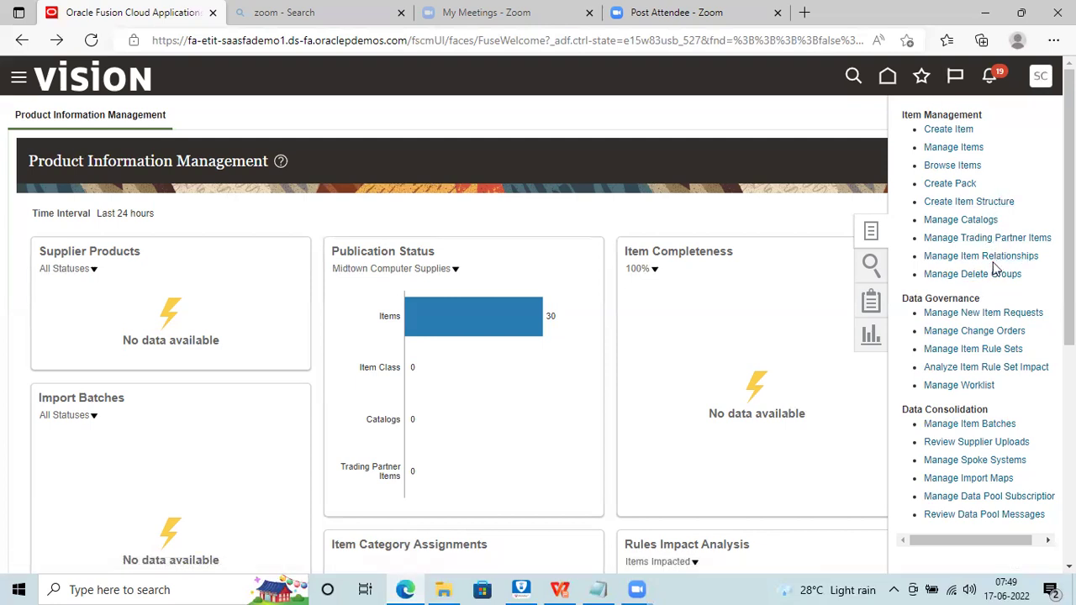
left_click(942, 130)
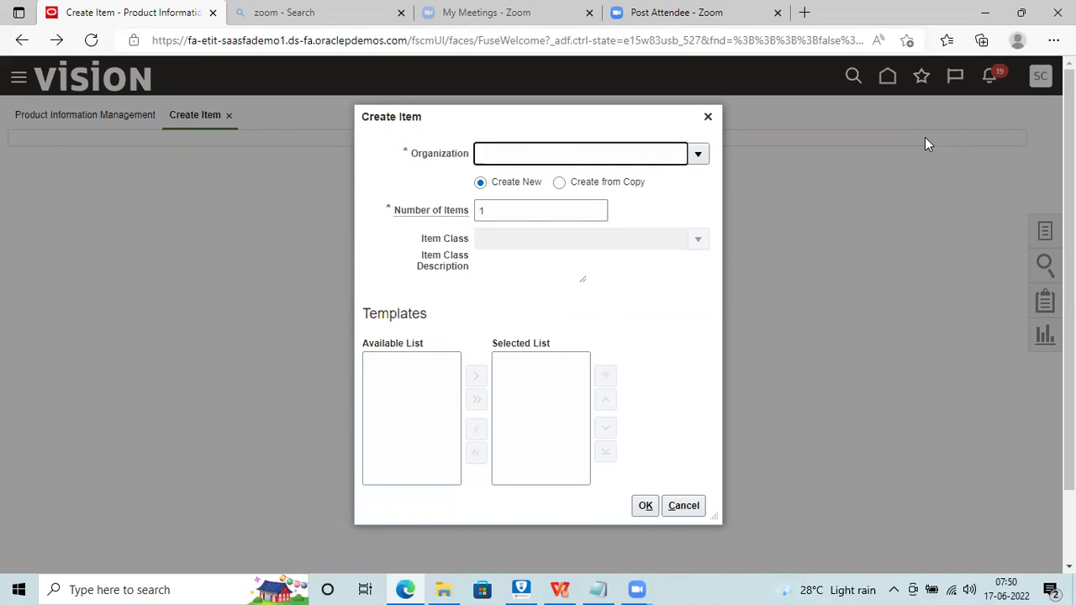
left_click(706, 117)
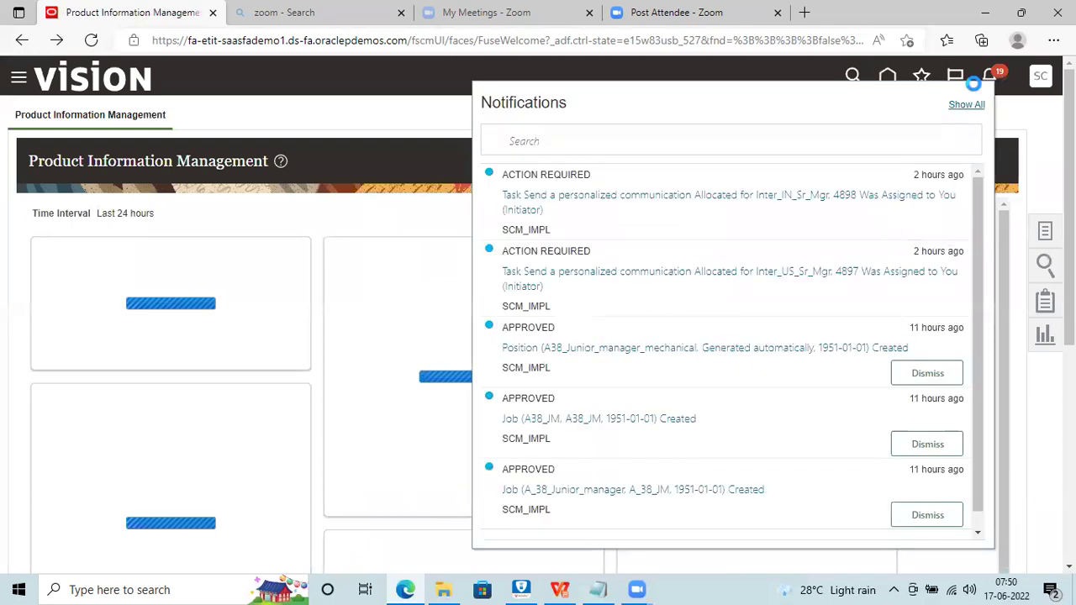
left_click(1028, 126)
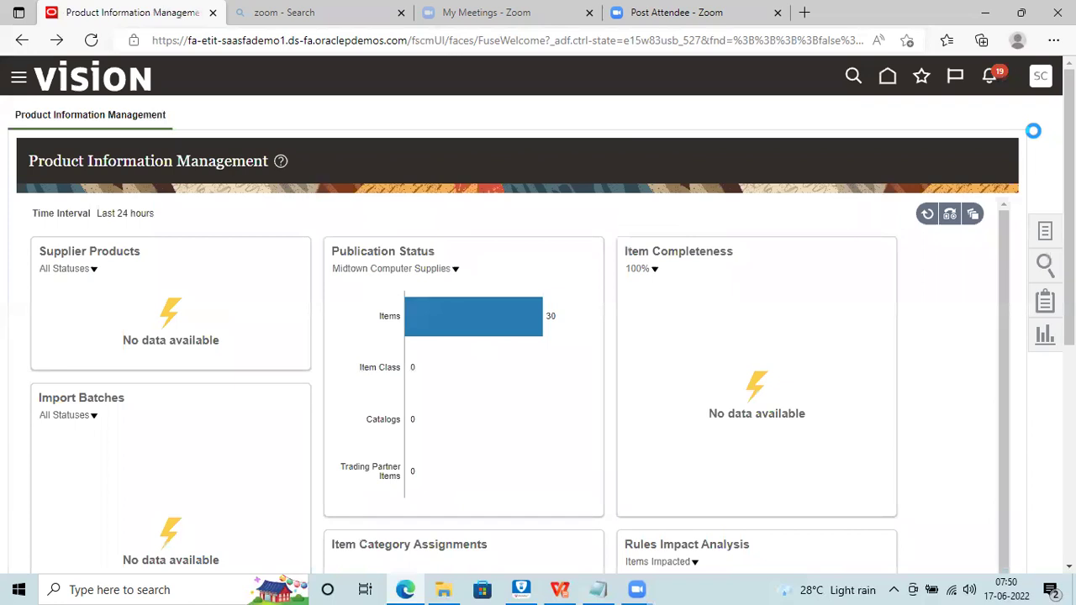
- Start creating a new item in organization 0087 and review the number of items and the available templates
left_click(1044, 236)
left_click(948, 130)
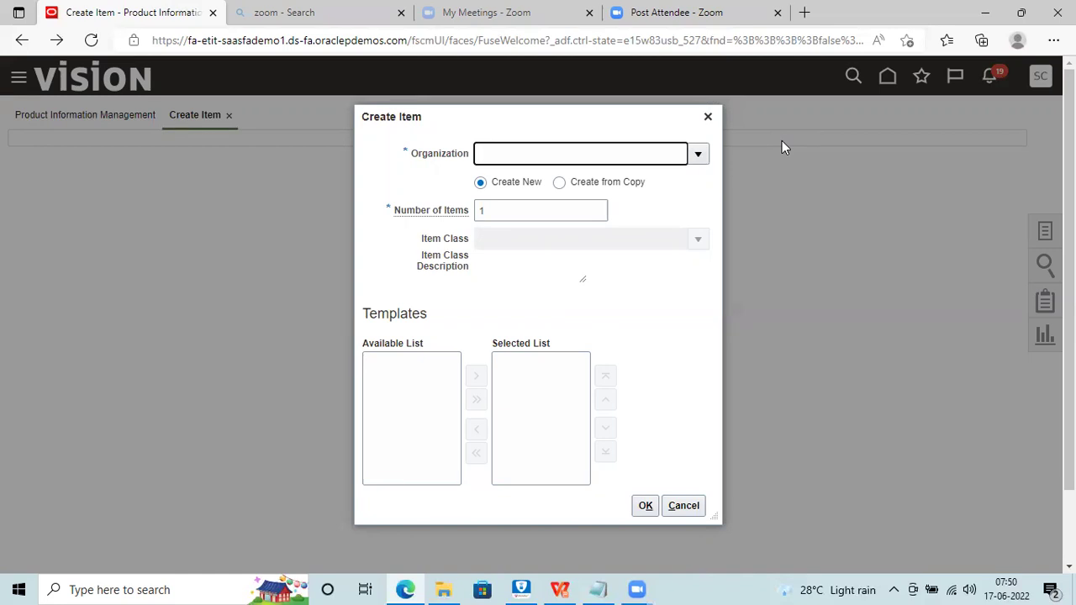
left_click(700, 154)
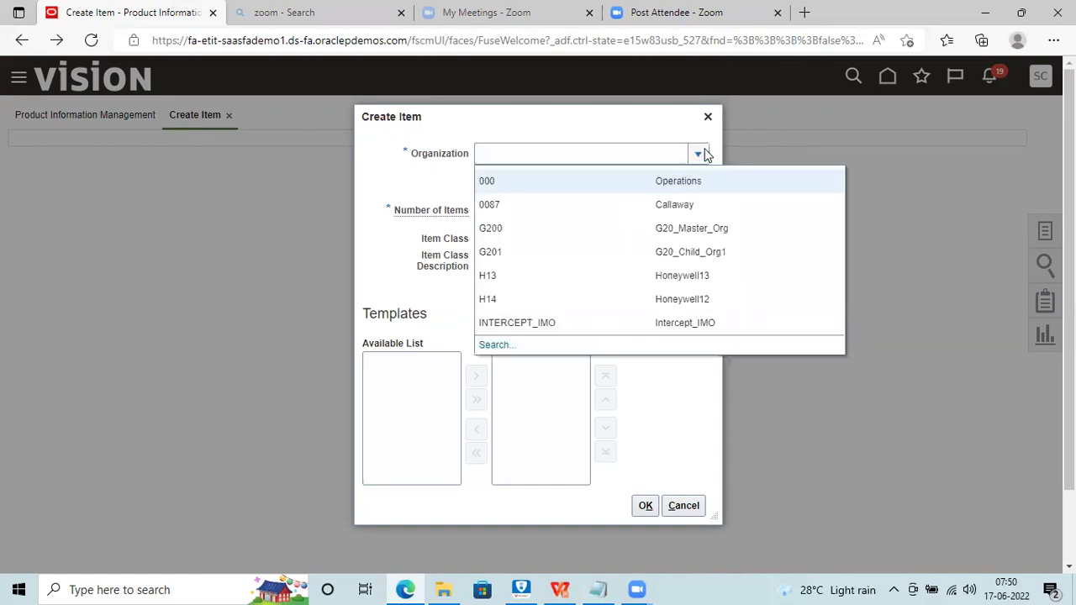
left_click(608, 207)
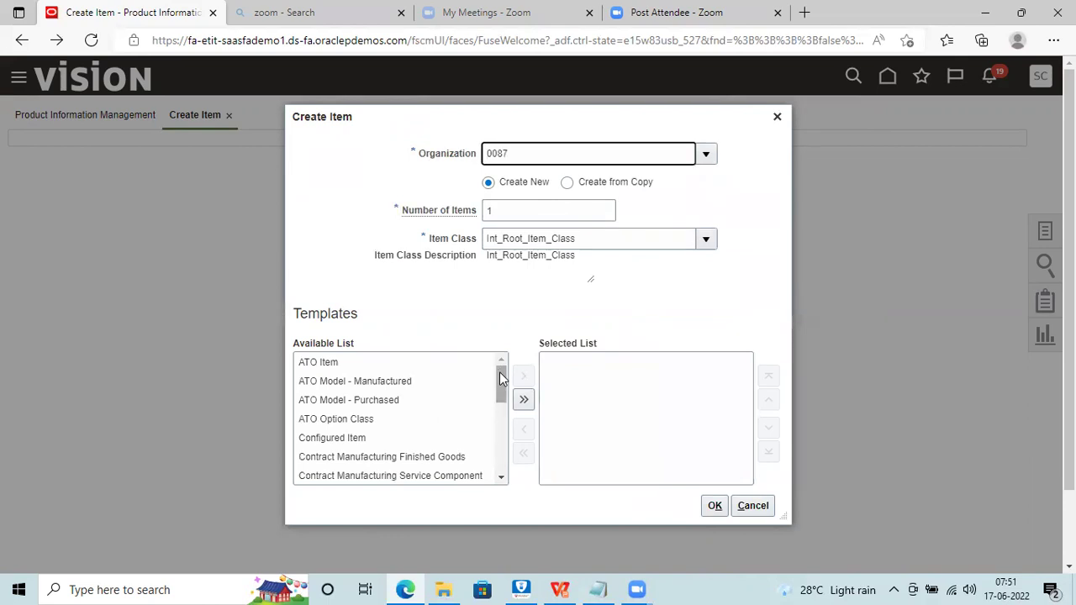
left_click_drag(500, 385, 497, 346)
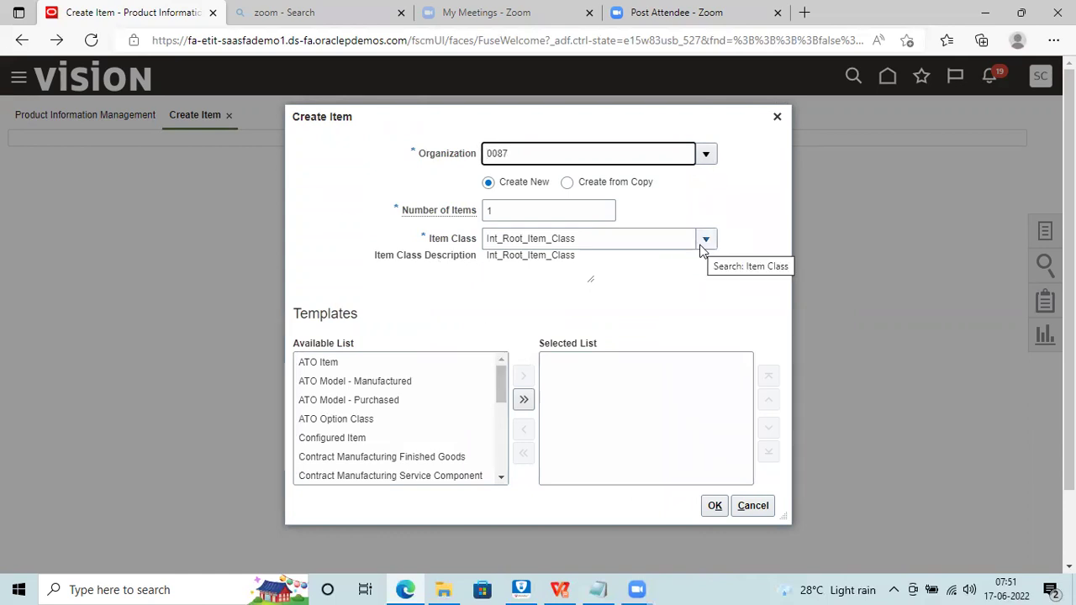
left_click(516, 207)
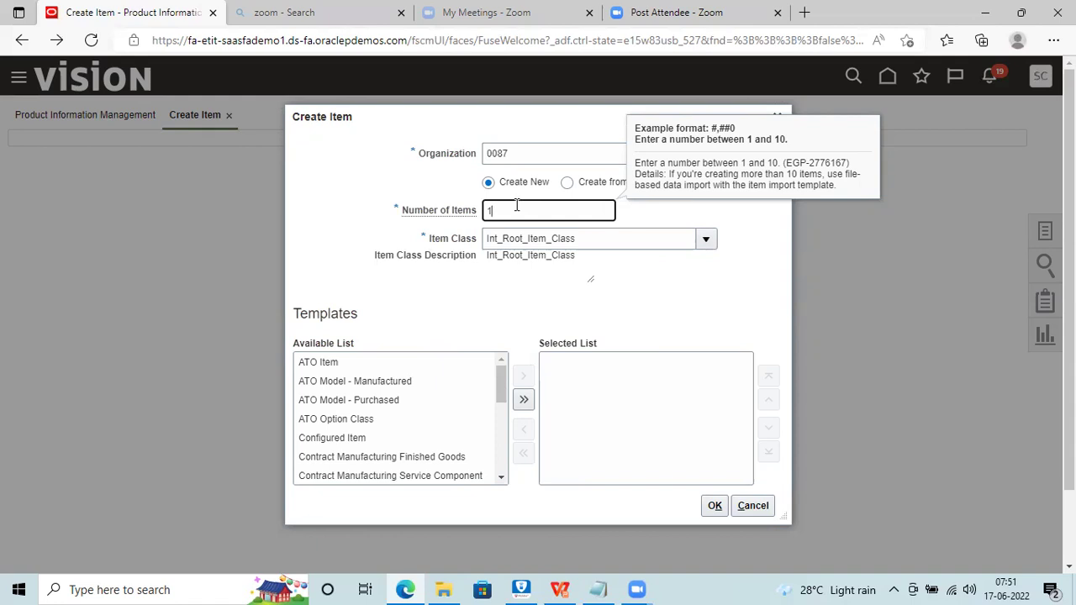
left_click(494, 334)
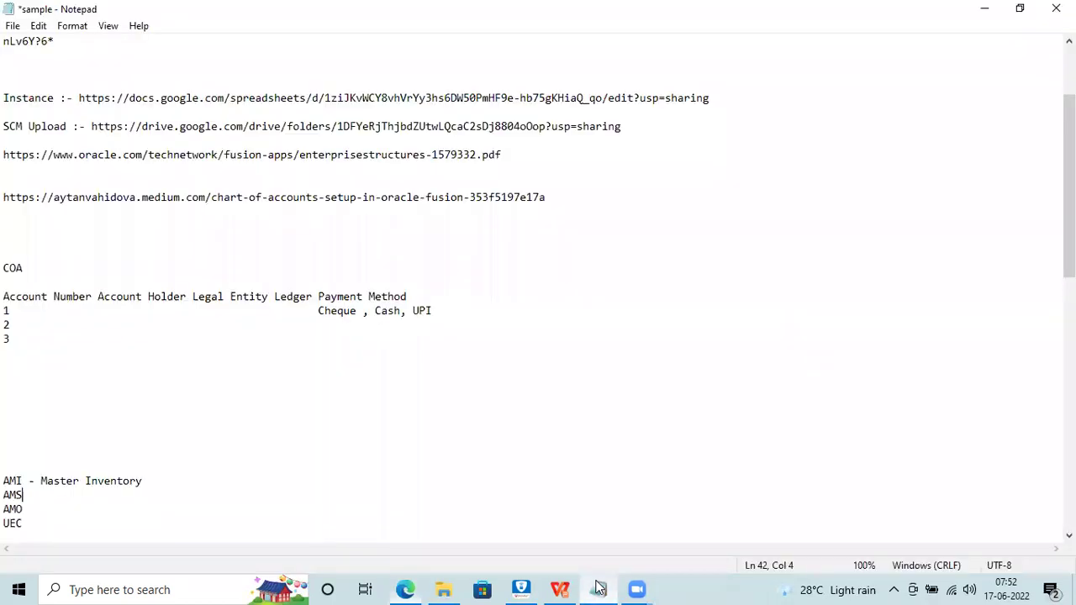
- Switch to the sample file in Notepad and add the heading "Option Class" several lines below UEC, followed by blank lines
left_click(597, 590)
left_click(60, 521)
key("Return")
key("Return")
key("Return")
key("Return")
key("Return")
key("Return")
type("Option Class")
key("Return")
key("Return")
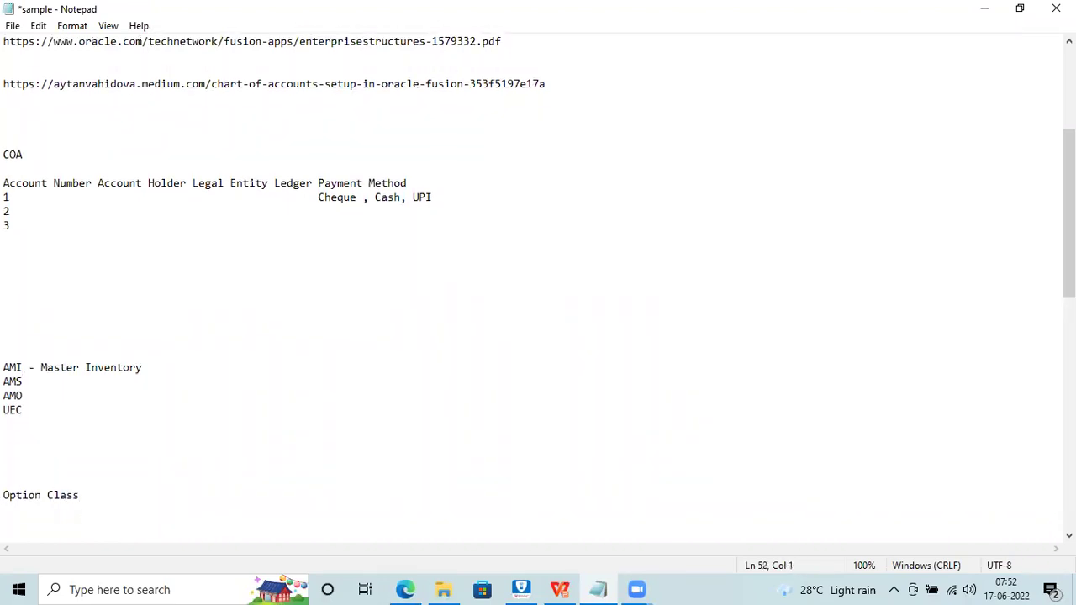
key("Return")
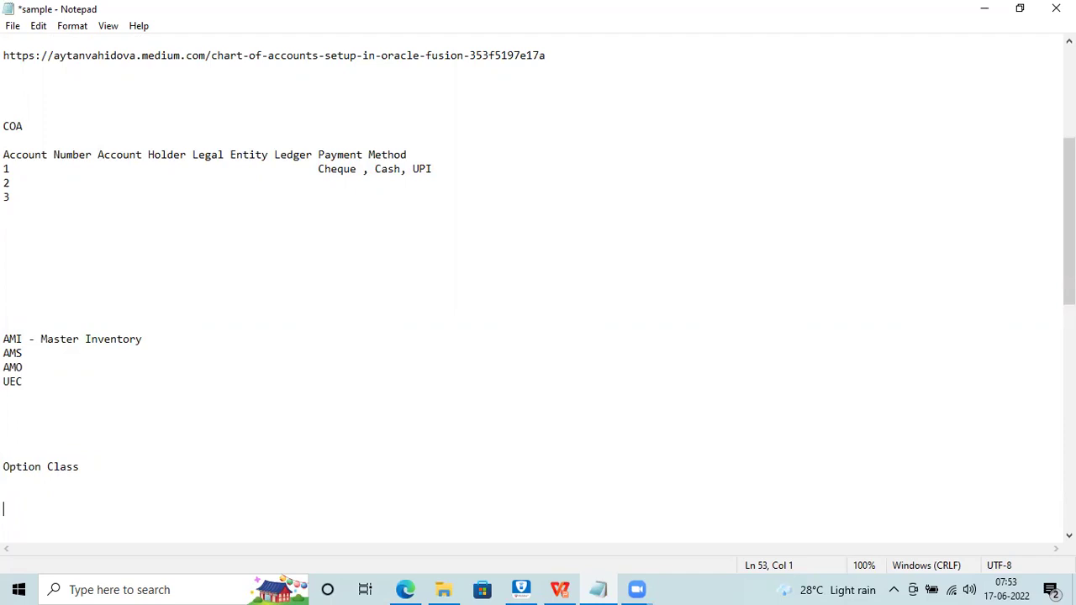
- Add the line "10x Genomics" under the Option Class heading, leaving a blank line after it
type("10x Genomics")
key("Return")
key("Return")
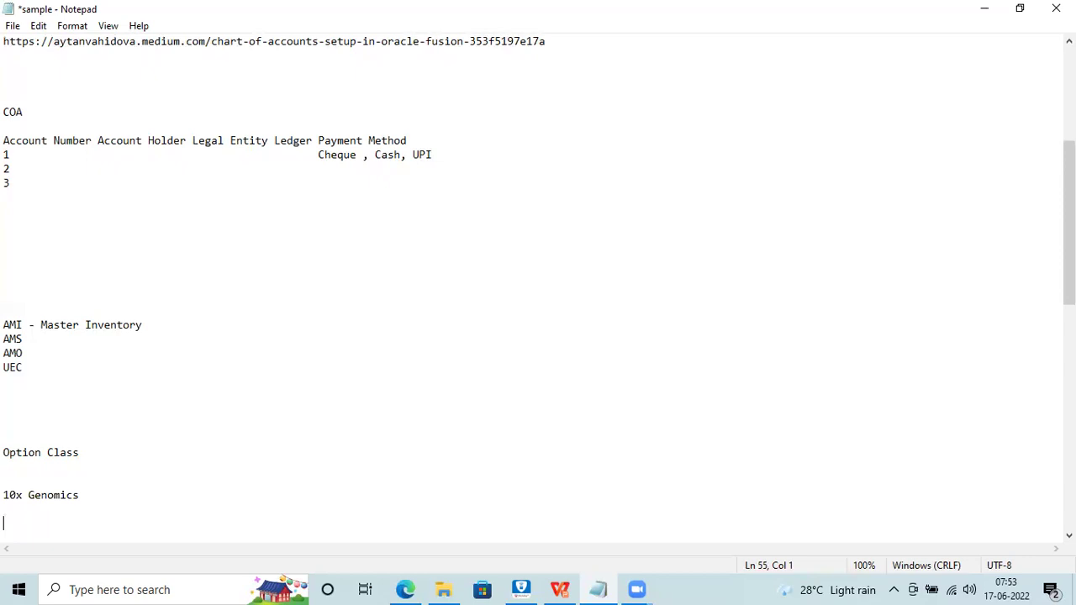
left_click(22, 495)
left_click_drag(22, 495, 7, 496)
left_click(120, 510)
key("Down")
- Enter the code SVH1001 below 10x Genomics with the label "Item" on the line above it
type("svh")
key("BackSpace")
key("BackSpace")
key("BackSpace")
type("SVH1001")
left_click(121, 503)
key("Return")
type("Item")
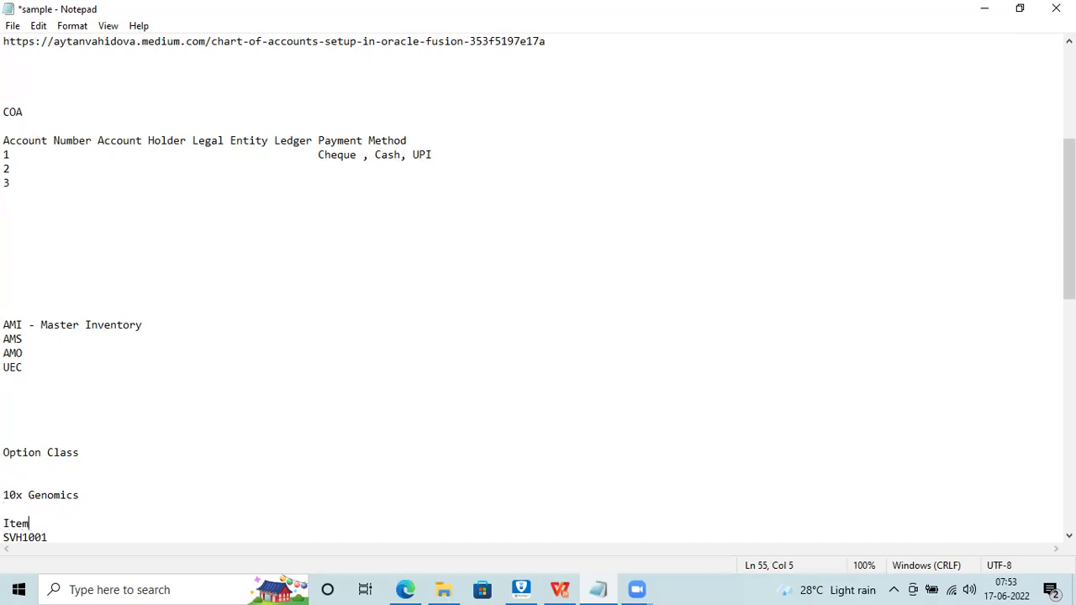
- Append the description "--- High Level Service Item" to the SVH1001 line and start a new line
left_click(70, 538)
type("--")
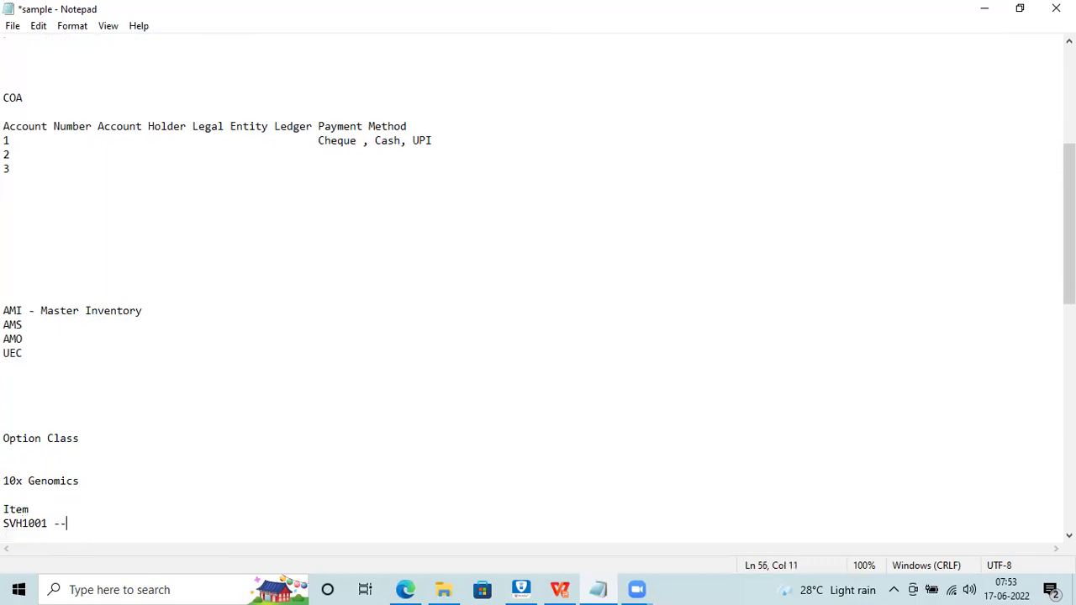
type("- High Level Service ")
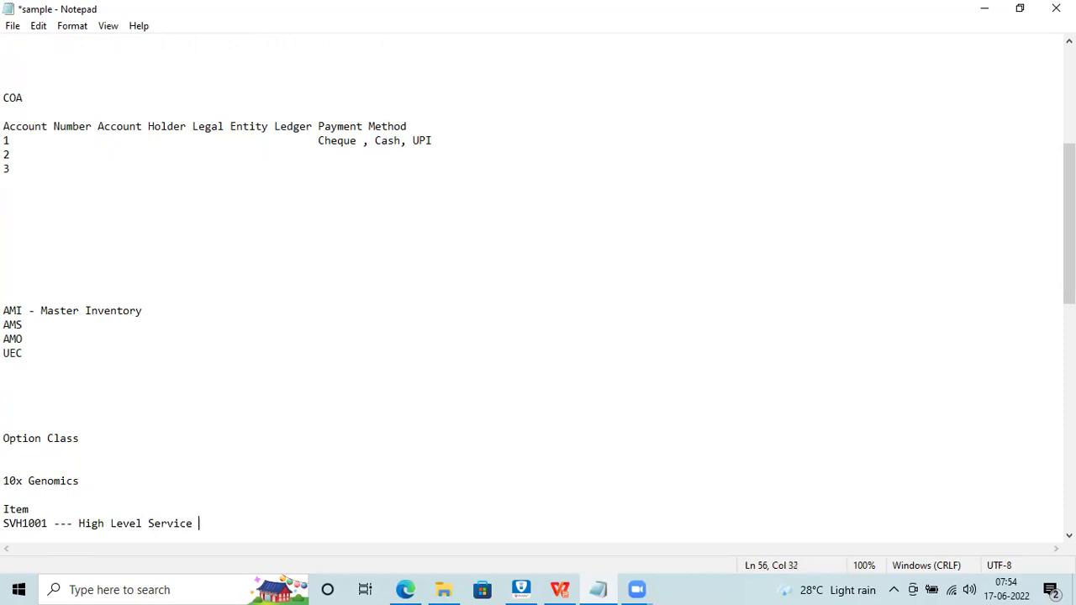
type("Item")
key("Return")
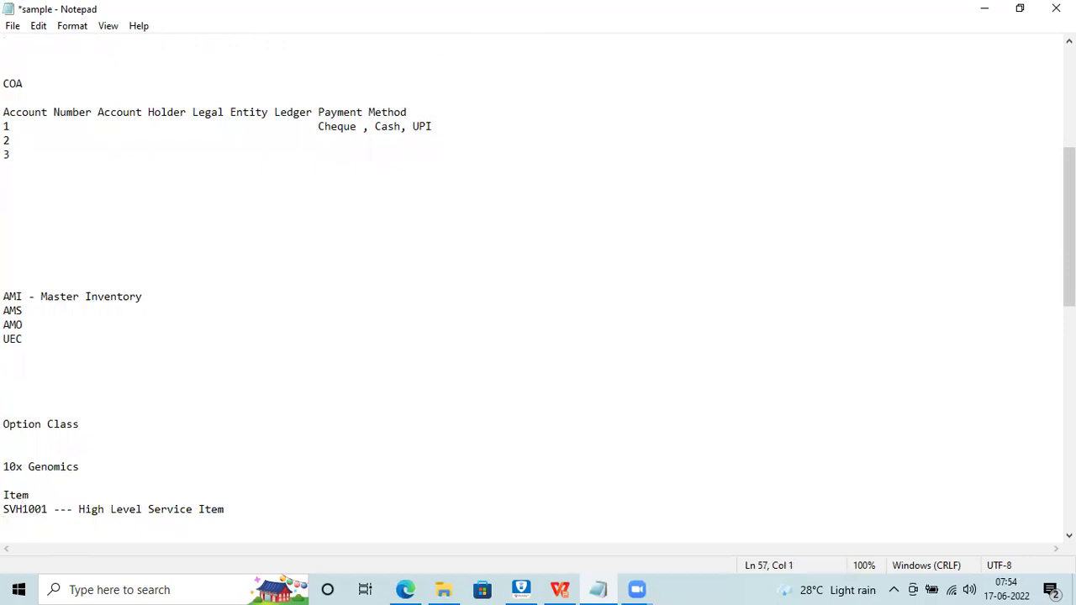
- Insert the line "10x-SVY90111 (High Brand Gene Item)" directly above the Item label
left_click(43, 497)
left_click(3, 480)
key("Up")
left_click(6, 479)
key("Return")
type("10")
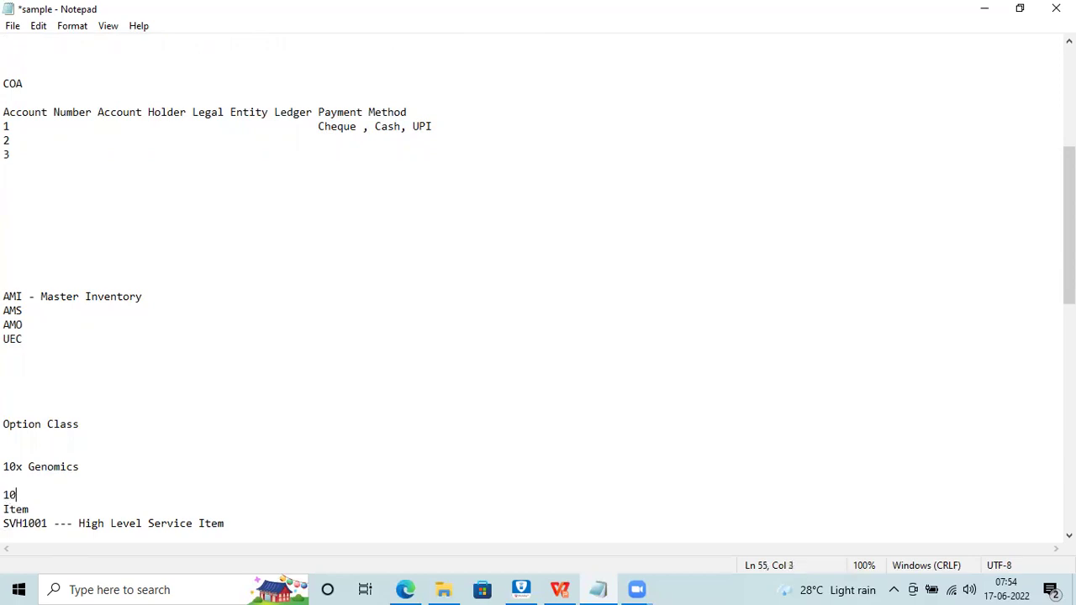
type("x -SVY90111")
key("BackSpace")
type("1 ()")
key("Left")
type("High Br")
type("and R")
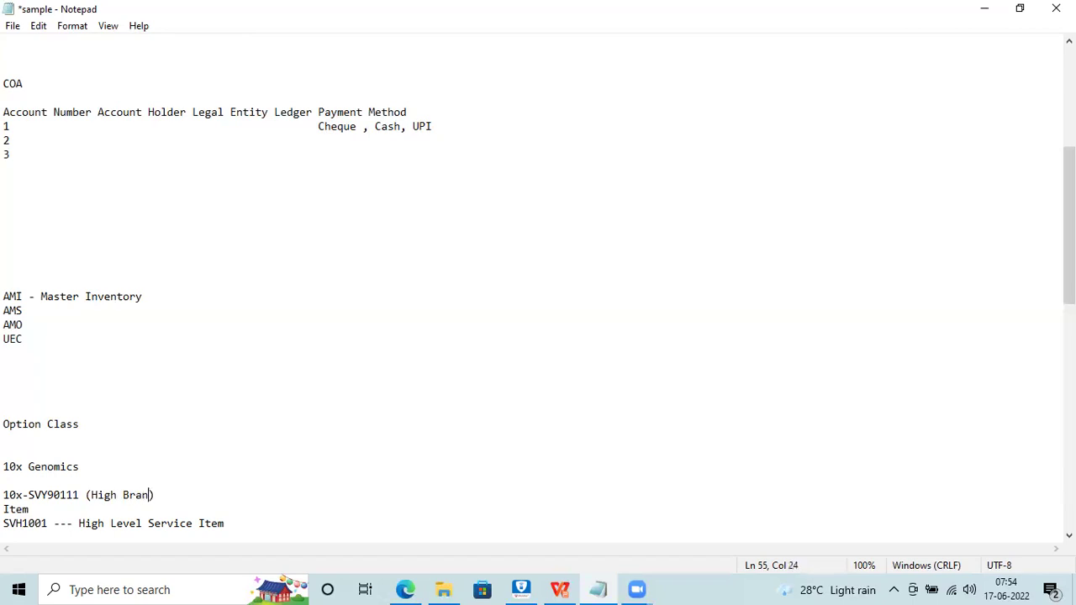
key("BackSpace")
type("Gene Item")
- Add the label "Option Class" on a new line below the SVH1001 entry
left_click(244, 523)
key("Return")
type("Op")
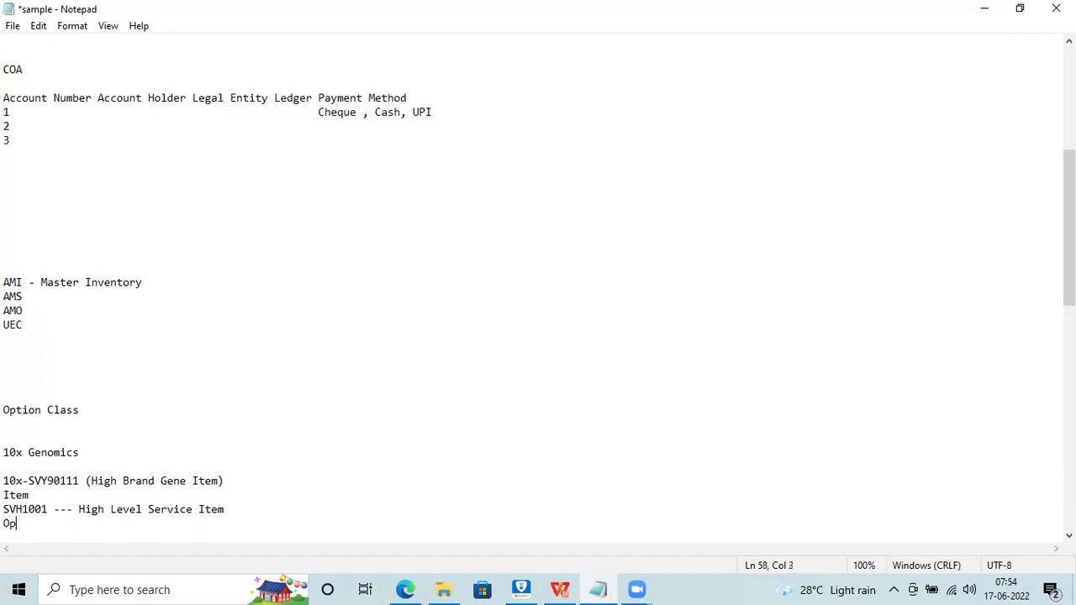
type("tion Vlass")
key("BackSpace")
key("BackSpace")
key("BackSpace")
key("BackSpace")
key("BackSpace")
type("Class")
key("Return")
- Enter "SVL1001 ---- Low Level Packaging Item" beneath the new Option Class label
type("SVL1011")
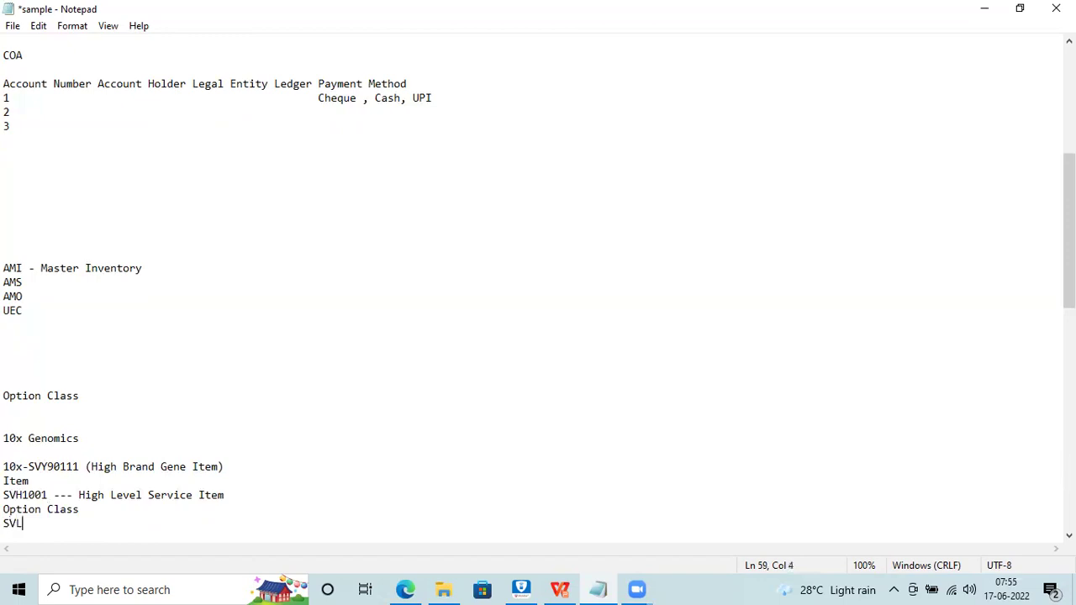
key("BackSpace")
key("BackSpace")
type("01 ---- Low Level Packain")
key("BackSpace")
key("BackSpace")
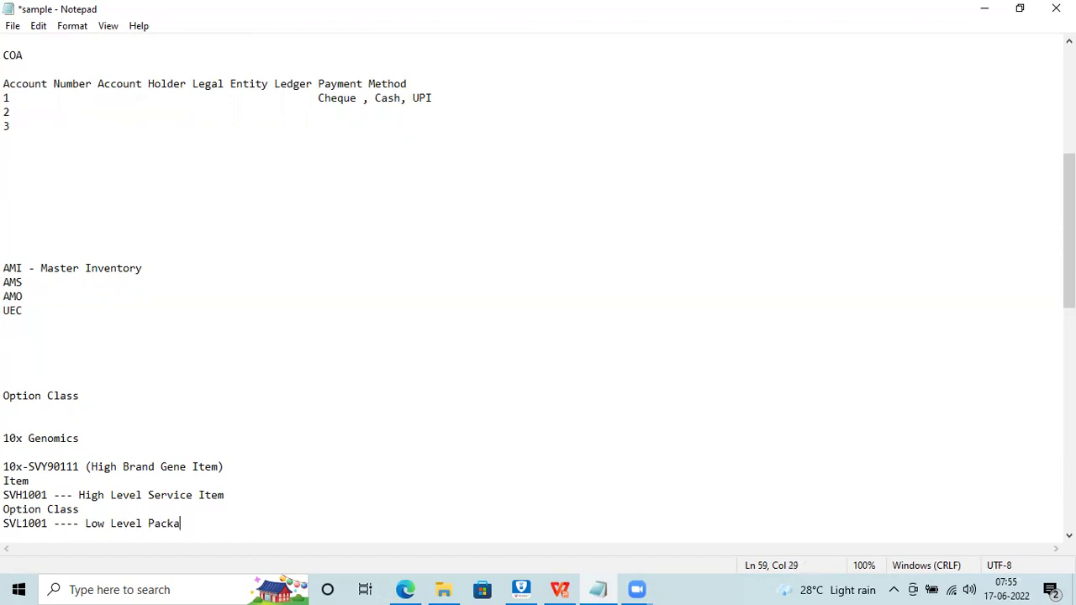
type("ging Item")
- Append "------- User" to the 10x Genomics line and "---- 50,000" to the 10x-SVY90111 line
left_click(85, 434)
type("------- User")
left_click(264, 467)
type("---- 50,000")
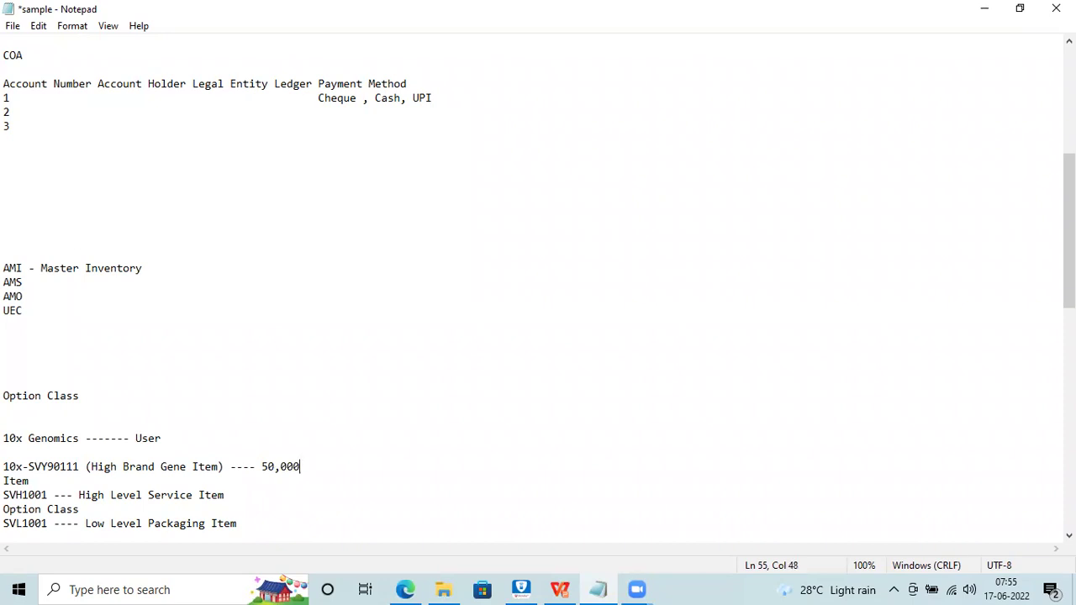
- Append "------ 30,000" to the SVH1001 line and "----- 20,000" to the SVL1001 line
left_click(274, 499)
type("------ 30,000")
left_click(257, 525)
type("----- 20,000")
- Add the line "XYZ" directly below the 10x Genomics user line
left_click(224, 439)
key("Return")
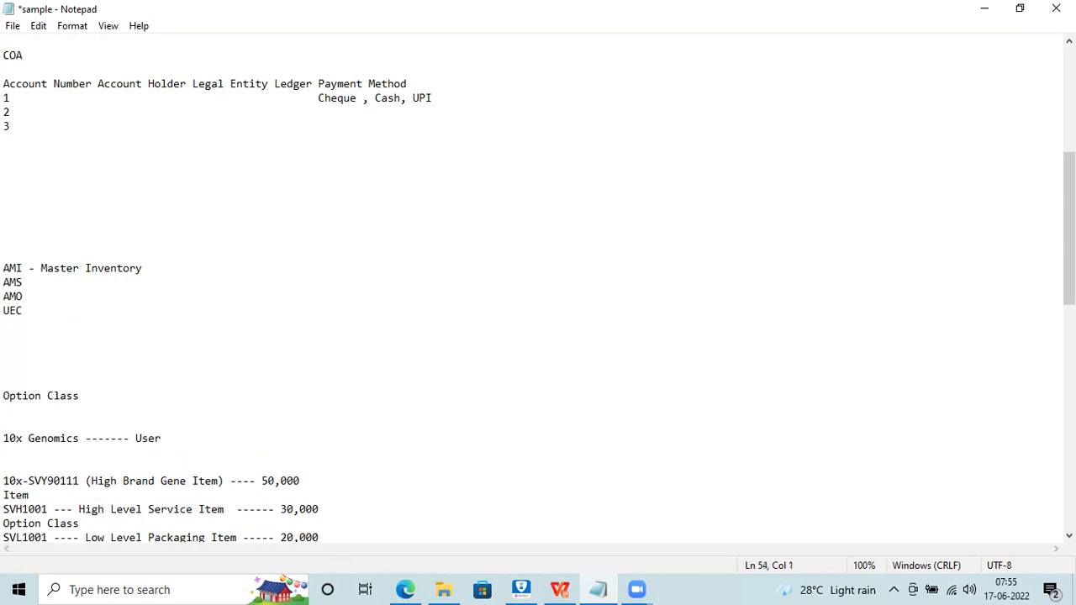
type("XYZ")
key("Return")
key("Return")
key("BackSpace")
- Repeat the line "10x-SVY90111 (High Brand Gene Item) ---- 50,000" beneath XYZ and start a new line
type("10X")
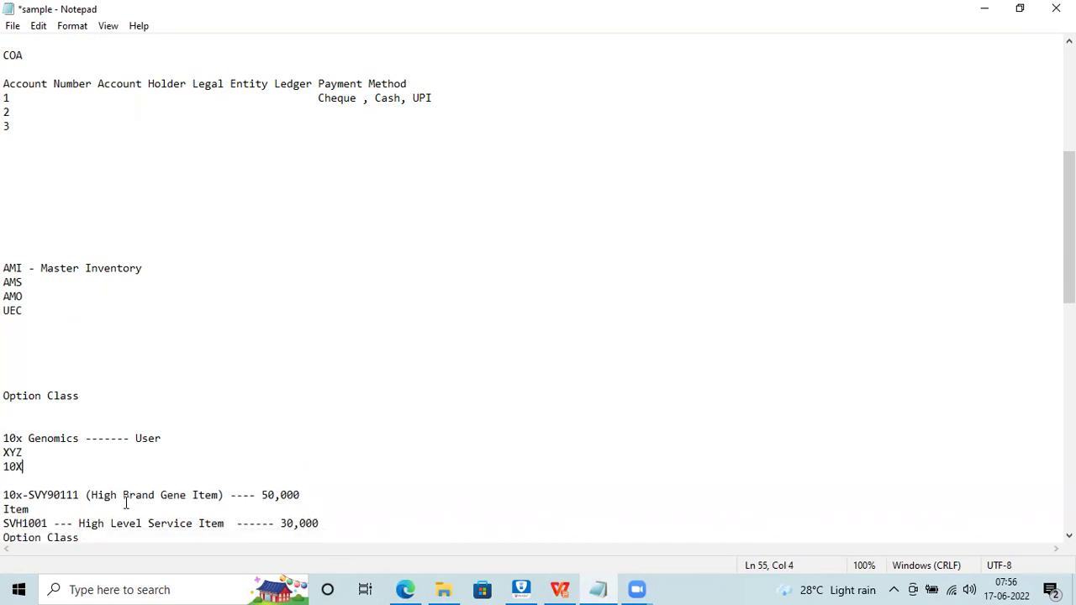
left_click_drag(301, 495, 3, 467)
key("BackSpace")
type("10x-SVY90111 (High Brand Gene Item) ---- 50,000")
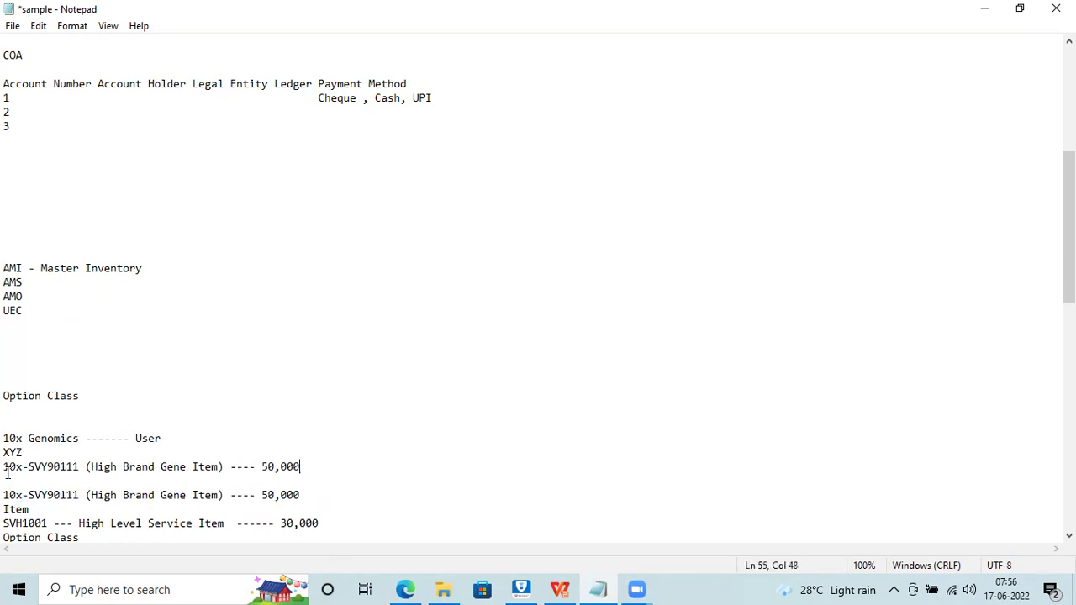
key("Return")
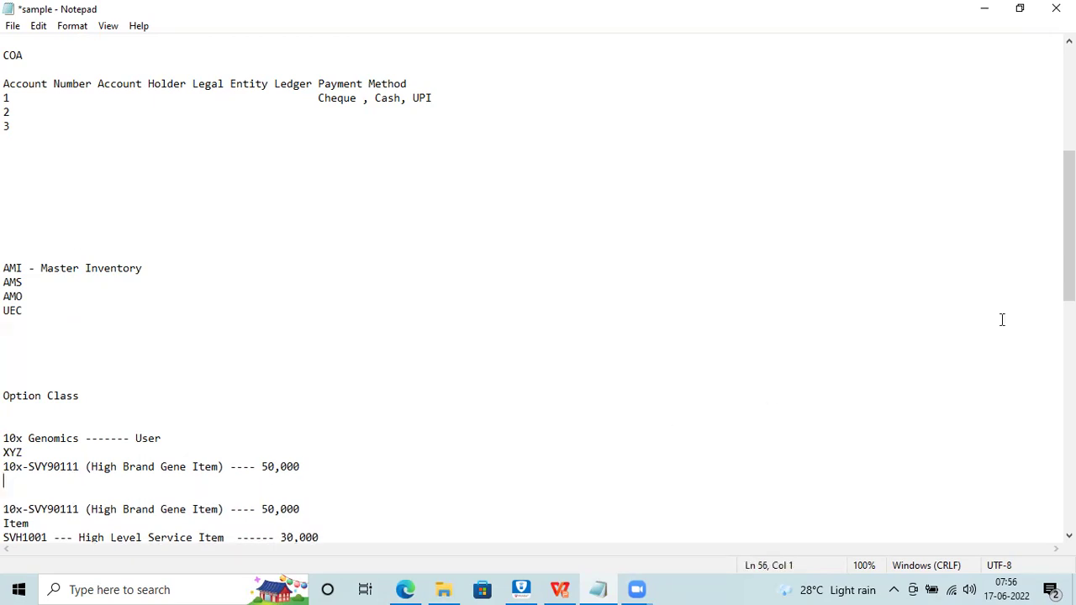
- Copy the line "SVH1001 --- High Level Service Item ------ 30,000" beneath the 10x-SVY90111 line in the XYZ block
left_click_drag(1069, 227, 1069, 257)
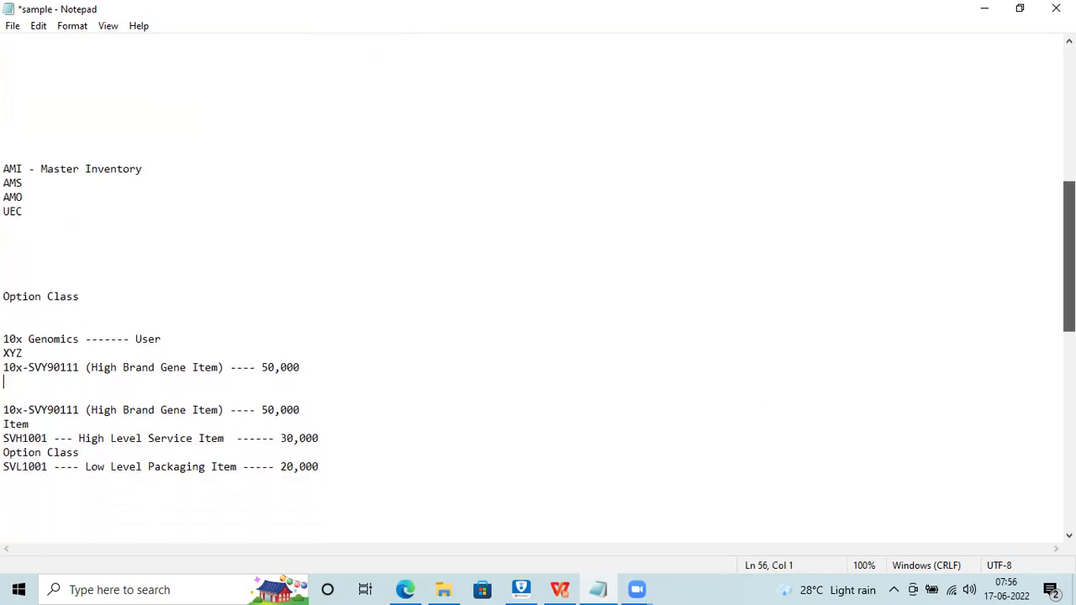
left_click_drag(324, 438, 6, 441)
key("ctrl+c")
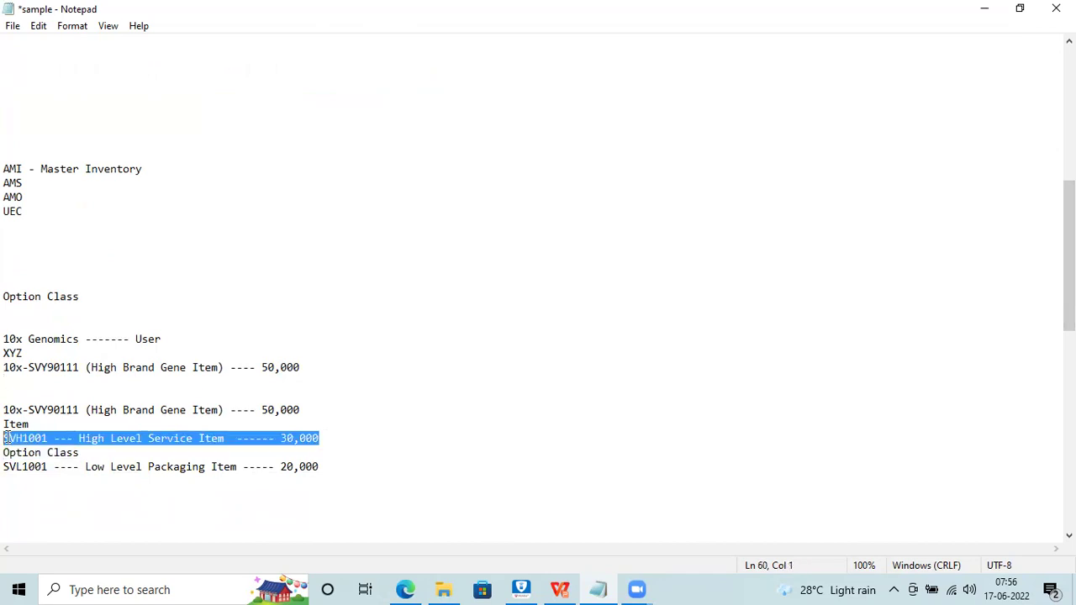
left_click(7, 377)
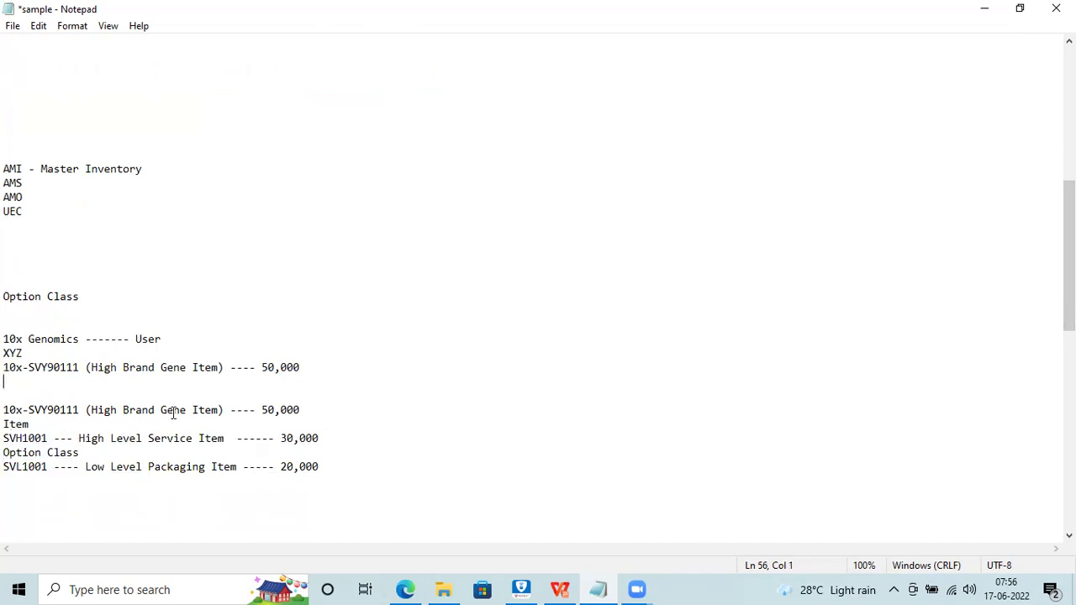
key("ctrl+v")
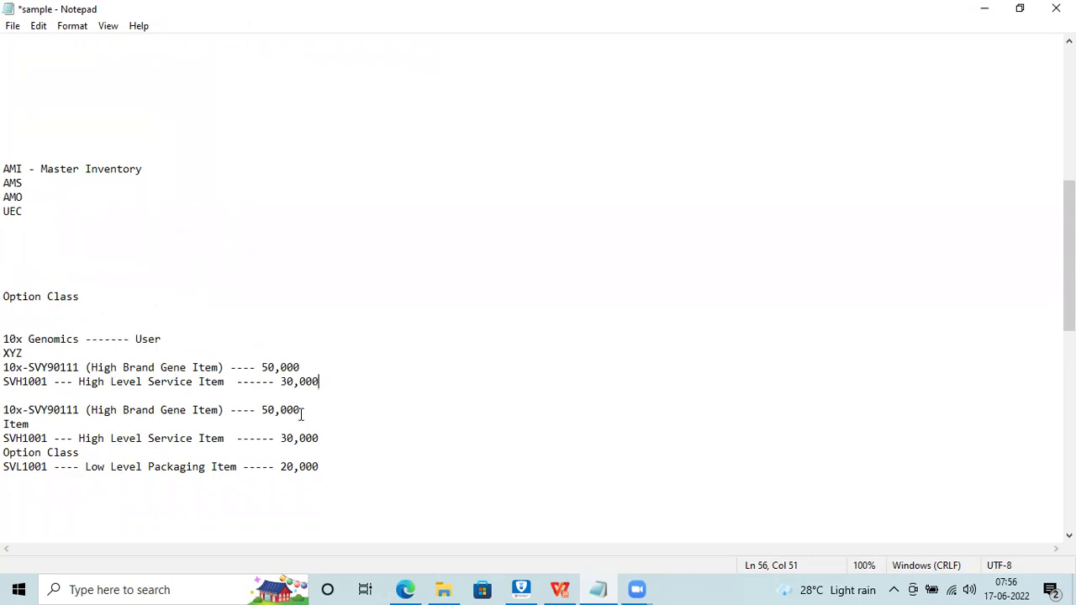
- Add the indented line "SV456 --- H123 ------20,000" under the SVH1001 entry of the Item section and start another indented line
left_click_drag(329, 462, 7, 430)
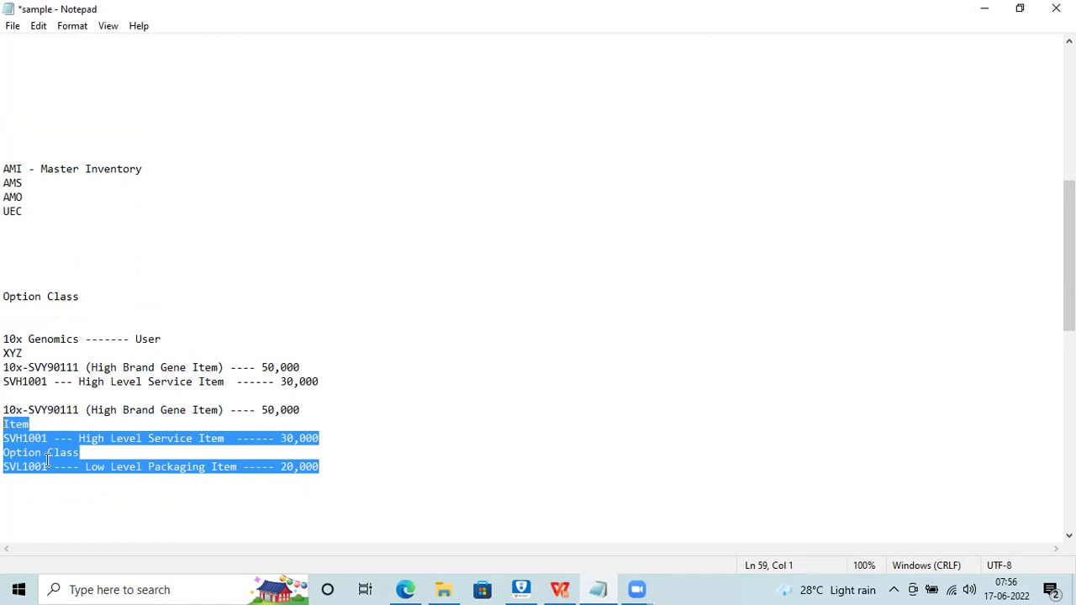
left_click(125, 448)
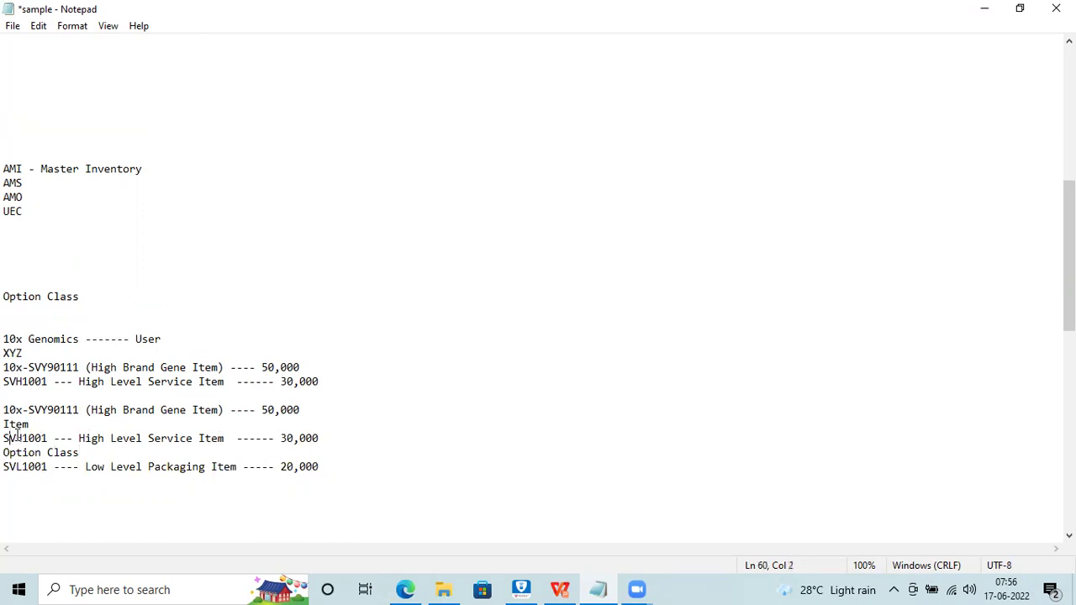
left_click_drag(9, 438, 124, 438)
left_click(335, 438)
key("Return")
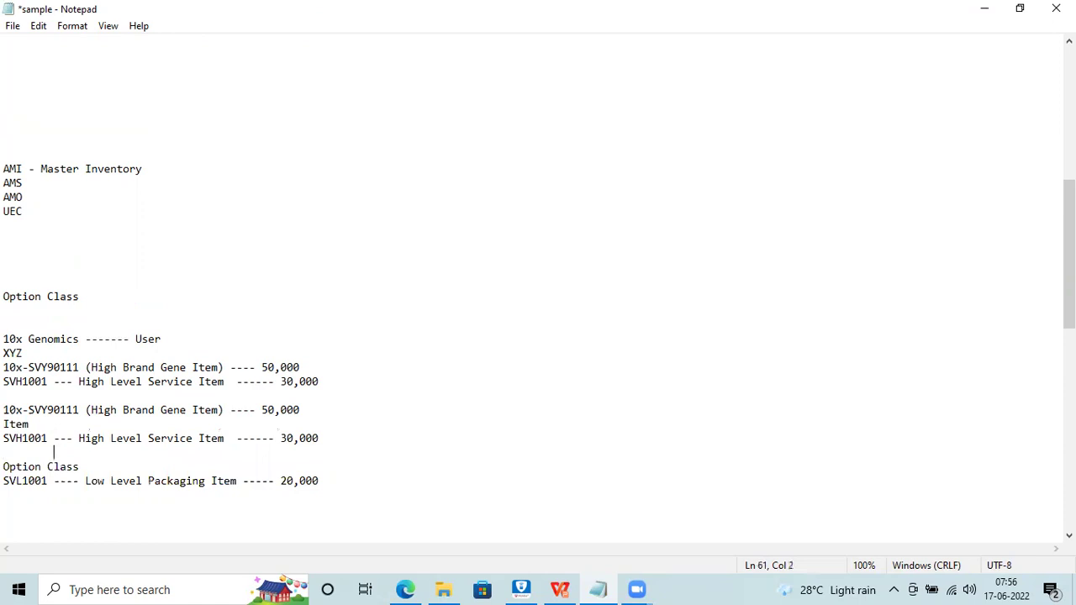
type("SV456 ---")
type("H122")
key("BackSpace")
type("3 ------20")
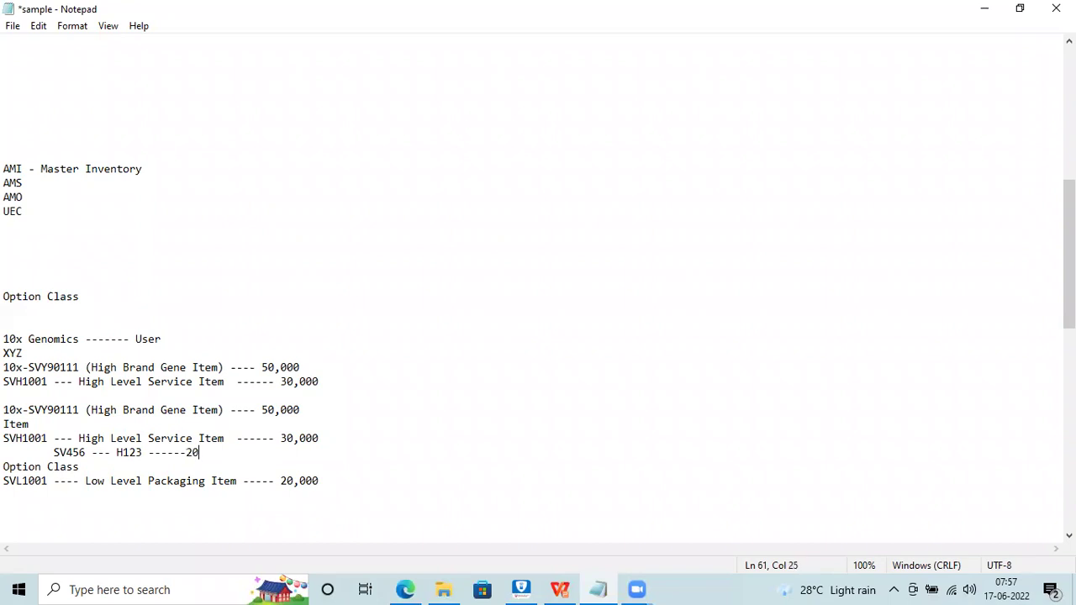
type(",000")
key("BackSpace")
key("BackSpace")
key("BackSpace")
type("000")
key("Return")
key("Tab")
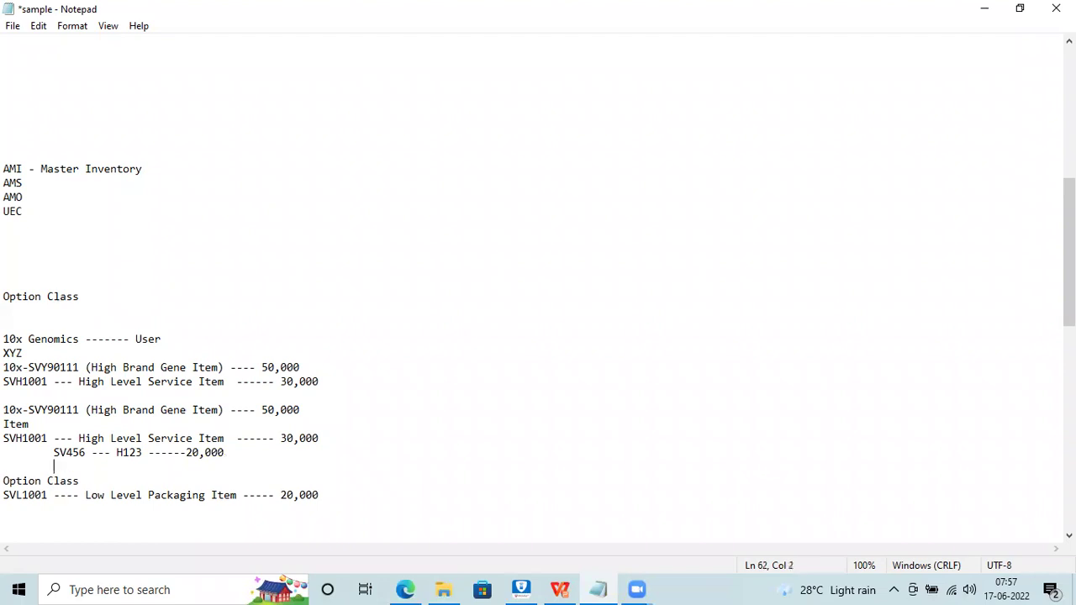
- Enter "SV876 --- H124 ------10,000" as the second indented sub-item of SVH1001
type("SV")
type("876")
type(" --- H1")
type("24 ")
type("-----")
type("-10")
type(",100")
key("BackSpace")
key("BackSpace")
key("BackSpace")
key("BackSpace")
type(",000")
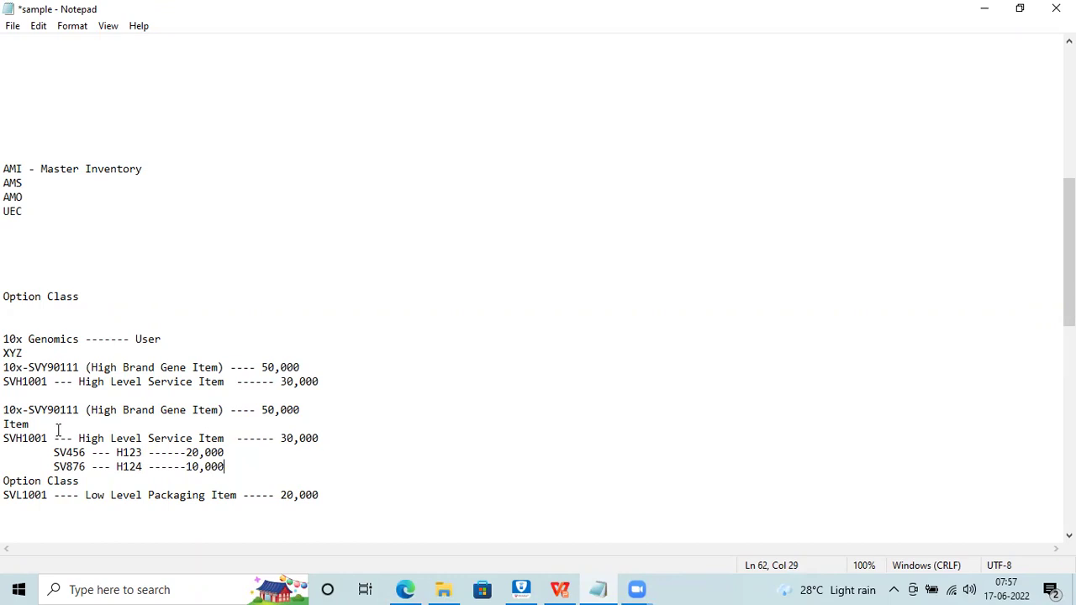
- Copy the SVH1001 line with its SV456 and SV876 sub-items into the empty area below the SVL1001 line
left_click_drag(231, 464, 6, 437)
key("ctrl+c")
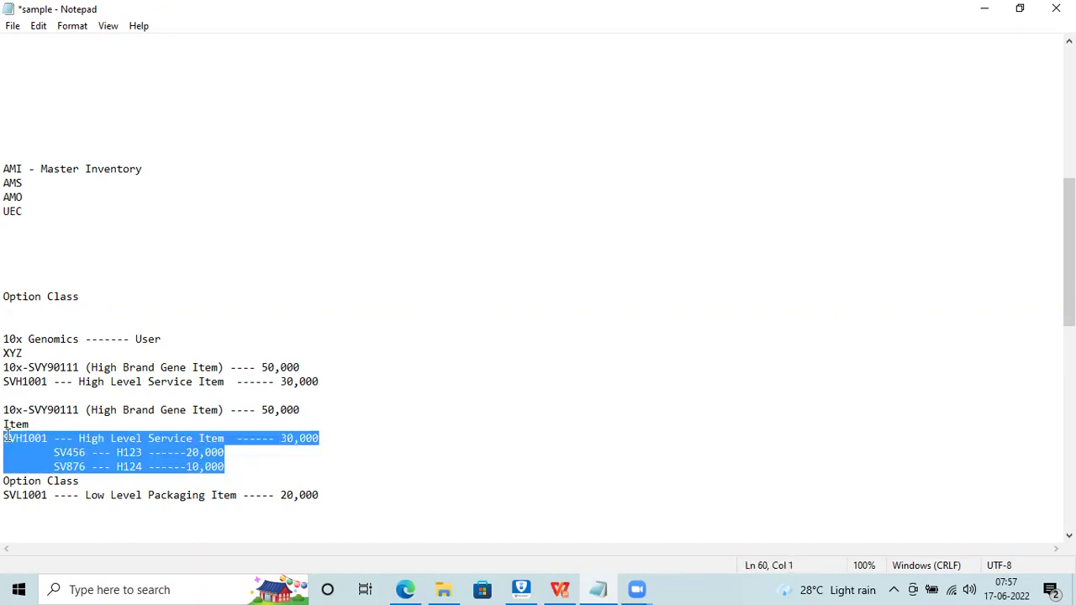
left_click(106, 538)
key("Return")
key("Return")
key("ctrl+v")
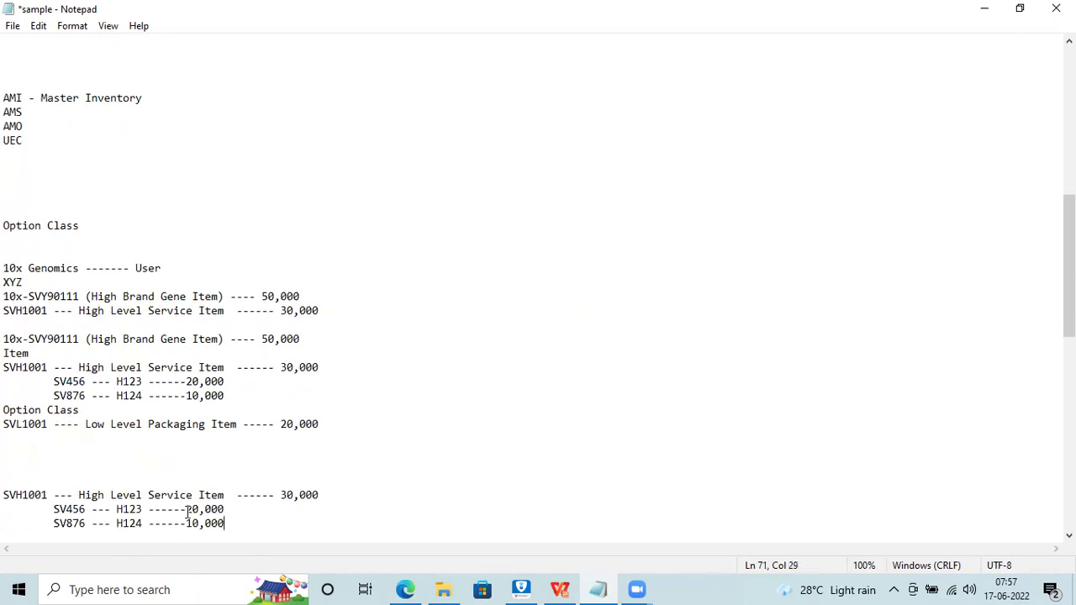
left_click_drag(322, 495, 284, 496)
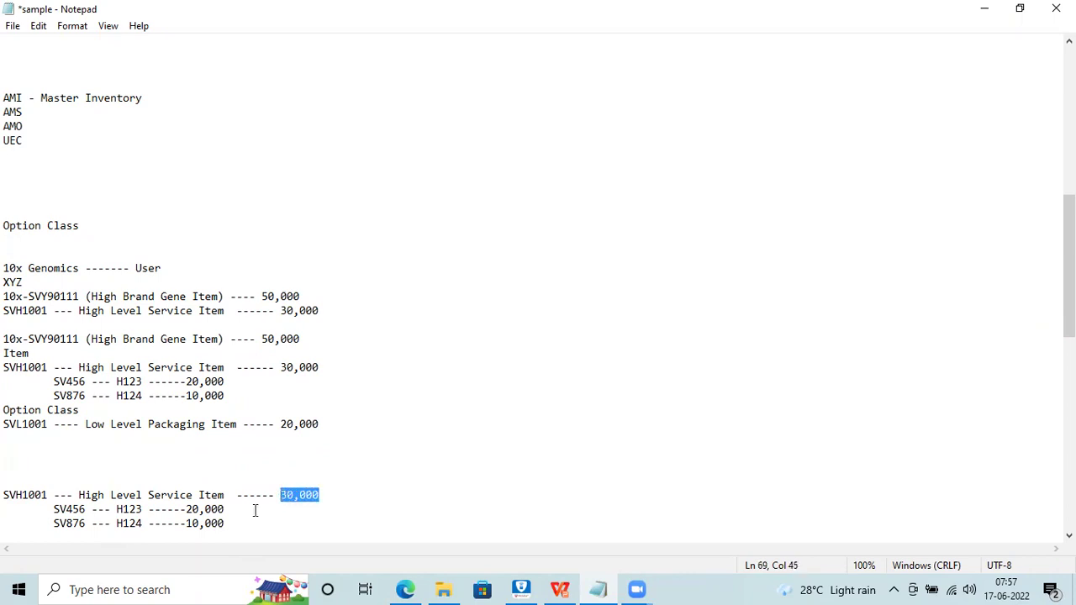
left_click_drag(225, 523, 156, 523)
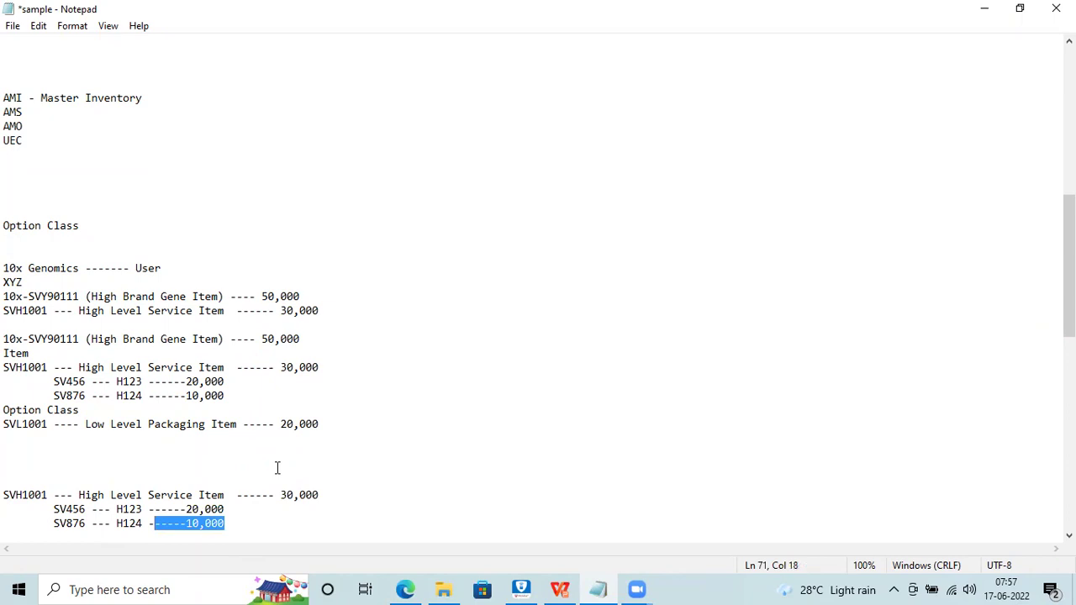
- Append "--- 2 years Contract" to the XYZ line
left_click(67, 286)
type("--- ")
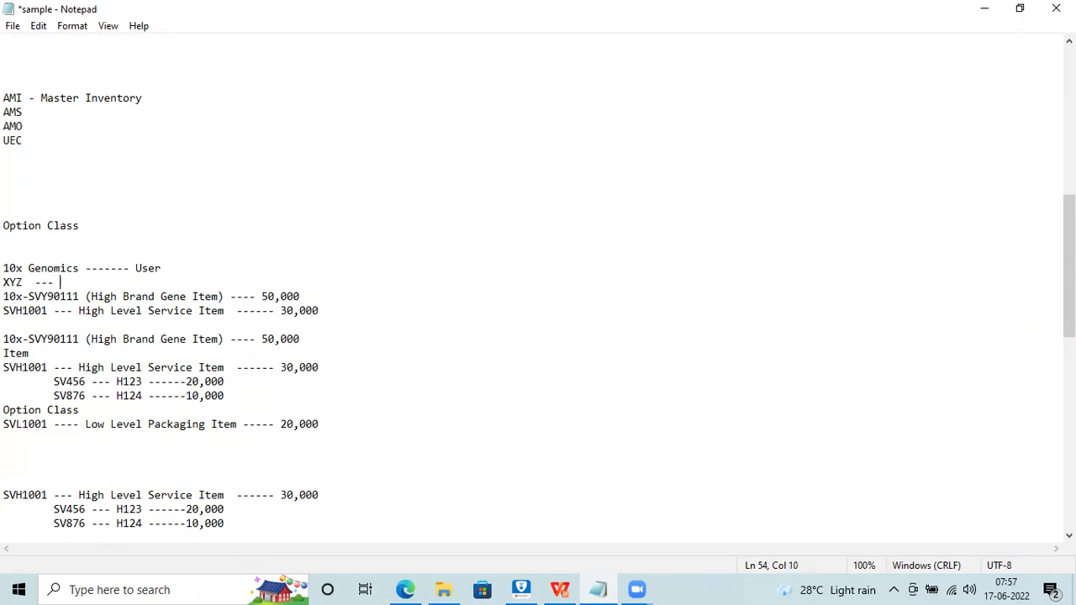
type("2")
key("BackSpace")
type("2 years Contract")
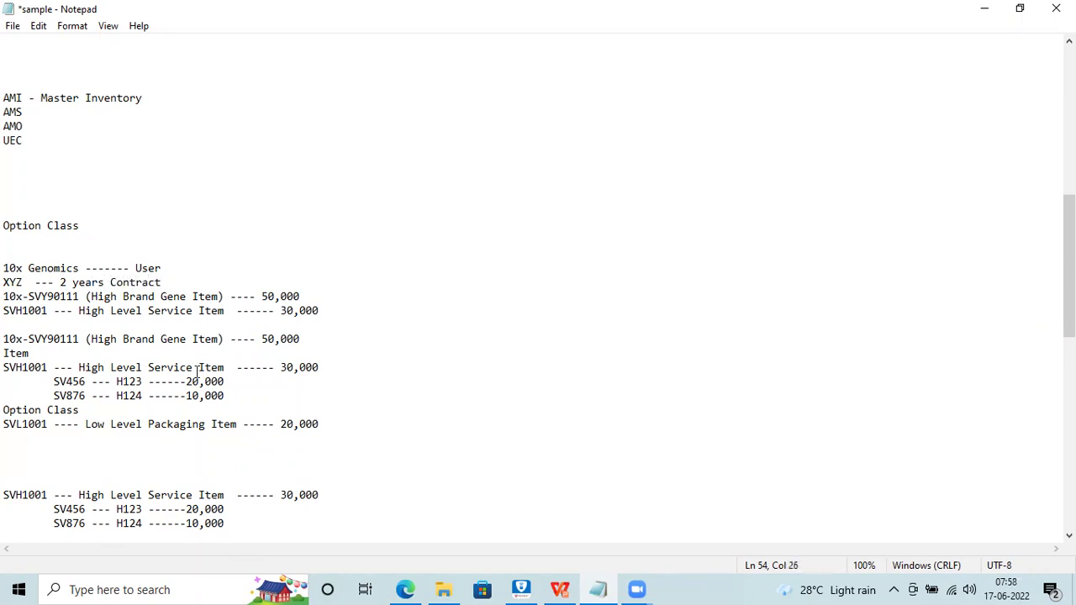
- Add an "Option Class" line directly below the SVL1001 packaging item and start a new line
left_click(339, 429)
key("Return")
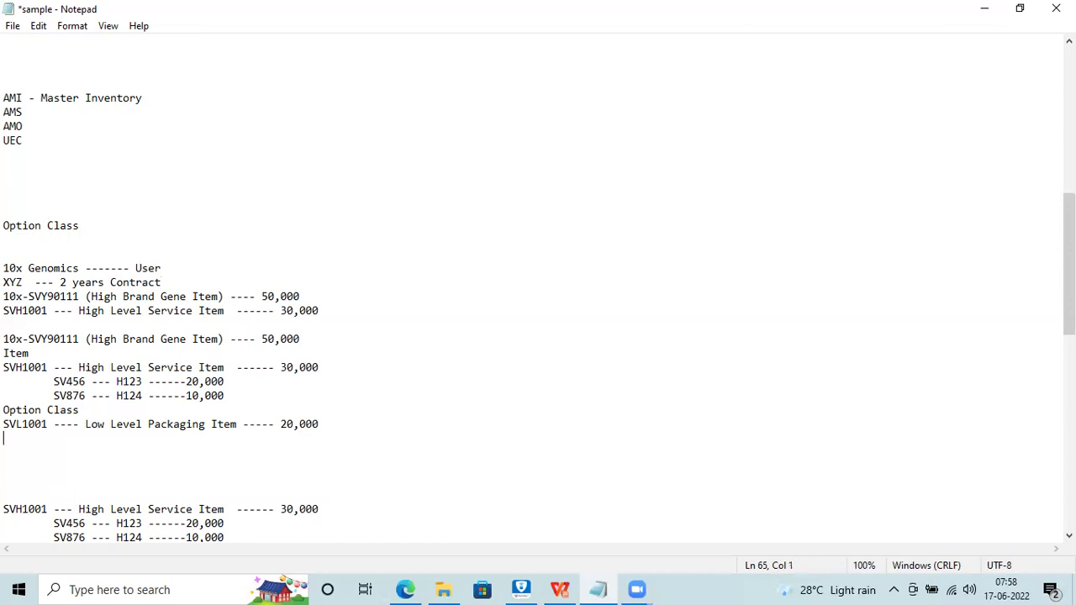
type("Option Class")
key("Return")
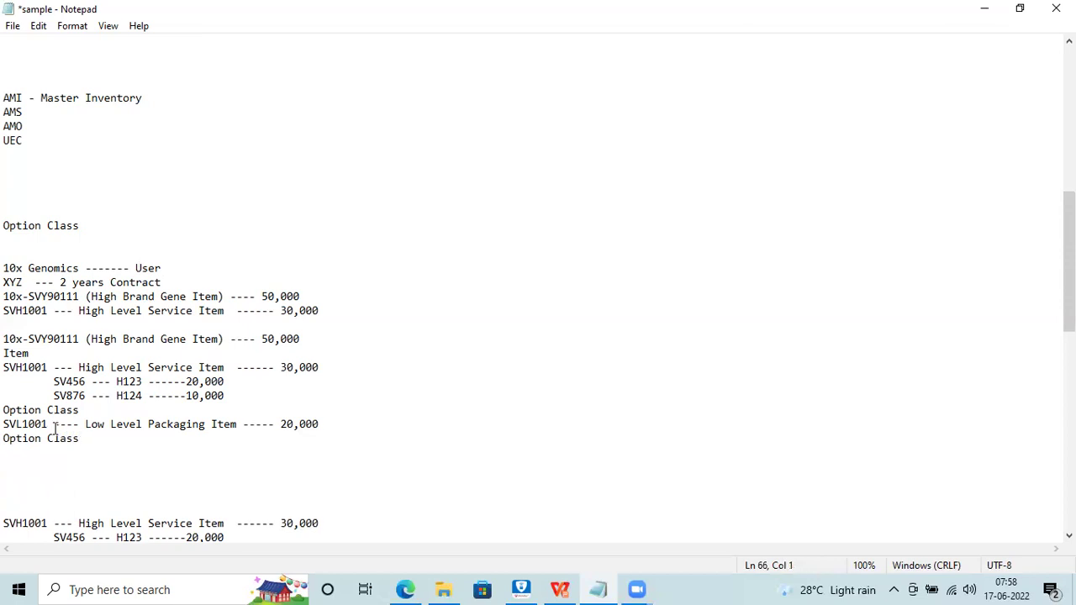
- Enter "SVL10111 --- Free Item for 2 year contract" under the second Option Class line, reusing the SVL1001 code as its base
left_click_drag(54, 425, 5, 427)
key("ctrl+c")
left_click(28, 452)
key("ctrl+v")
key("BackSpace")
key("BackSpace")
key("BackSpace")
key("BackSpace")
type("0111 --- Free Item")
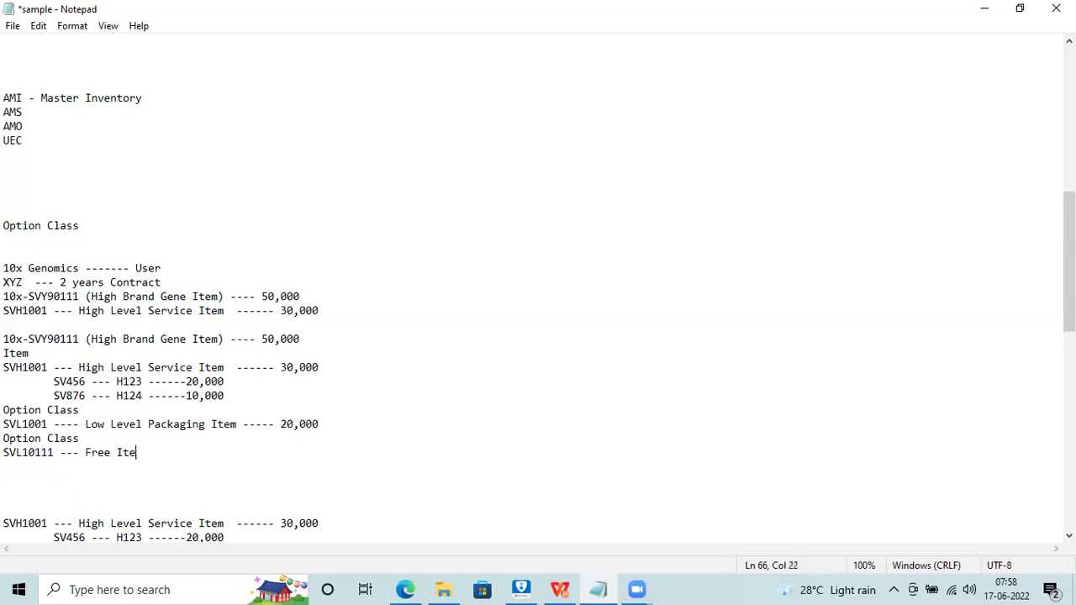
key("BackSpace")
type("m for ")
type("2 year ")
type("cin")
key("BackSpace")
key("BackSpace")
type("ontract")
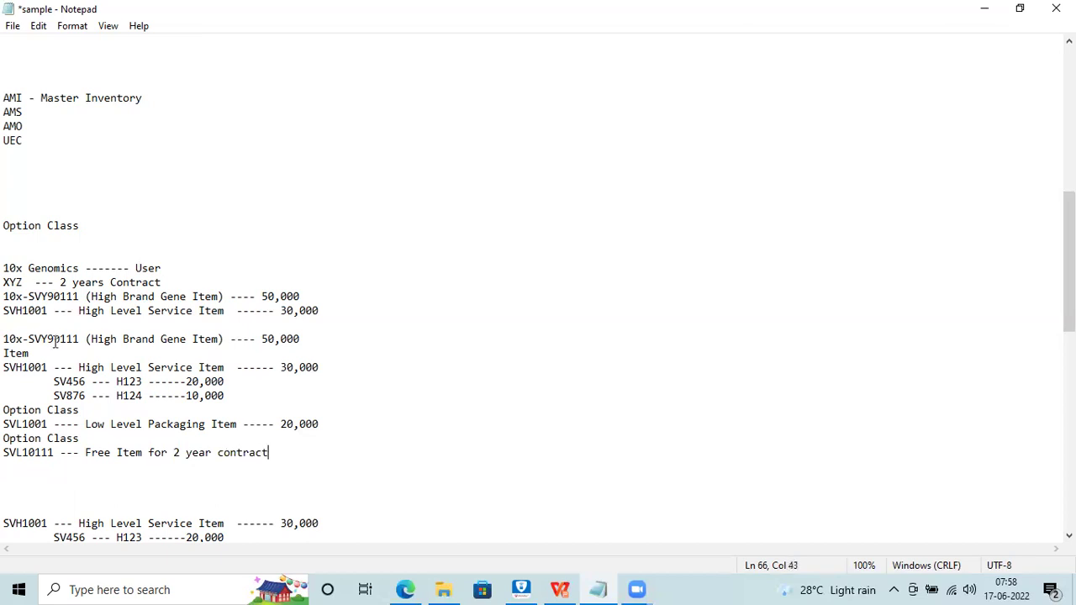
- Insert a blank line between the 10x Genomics user line and the XYZ contract line
left_click(168, 270)
key("Return")
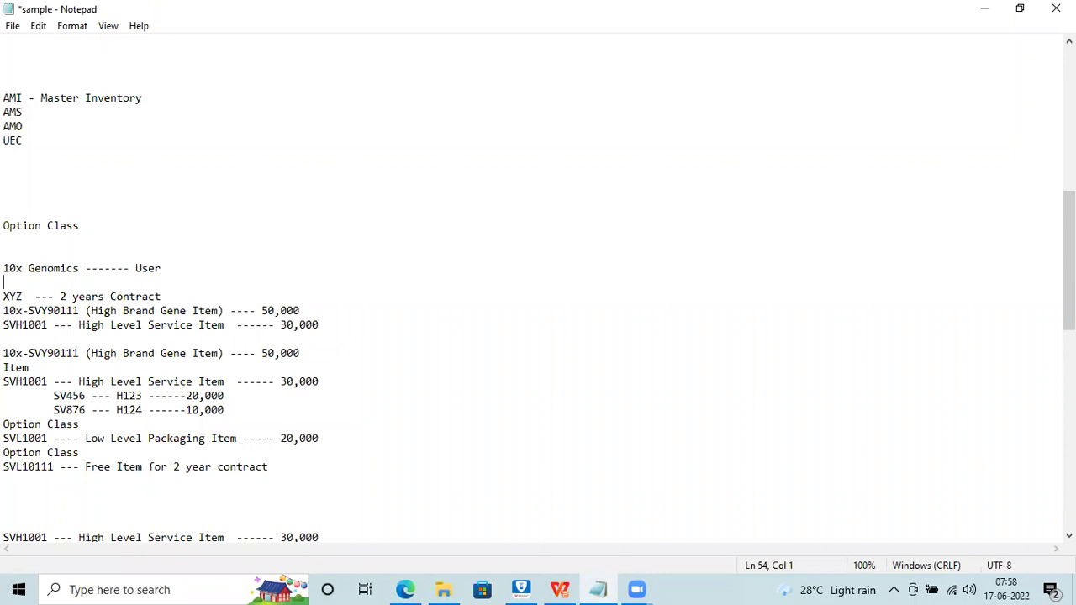
- Review the 10x-SVY90111 item, its SVH1001 service item with sub-items, and both option class entries by highlighting their lines
left_click_drag(331, 317, 301, 311)
left_click_drag(320, 381, 4, 381)
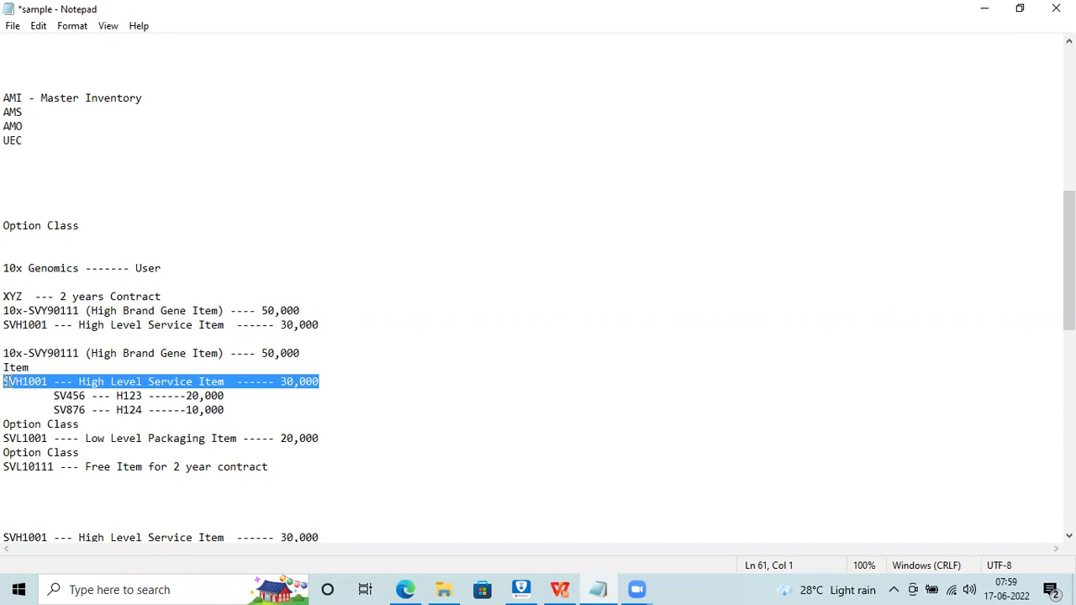
left_click(322, 382)
left_click_drag(322, 382, 42, 395)
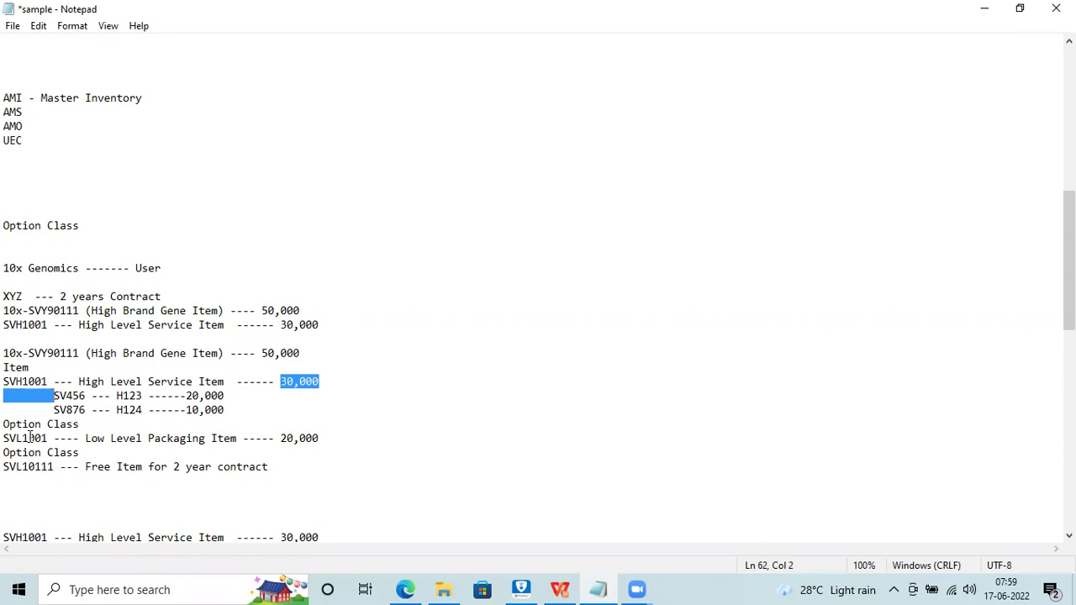
left_click_drag(230, 353, 6, 358)
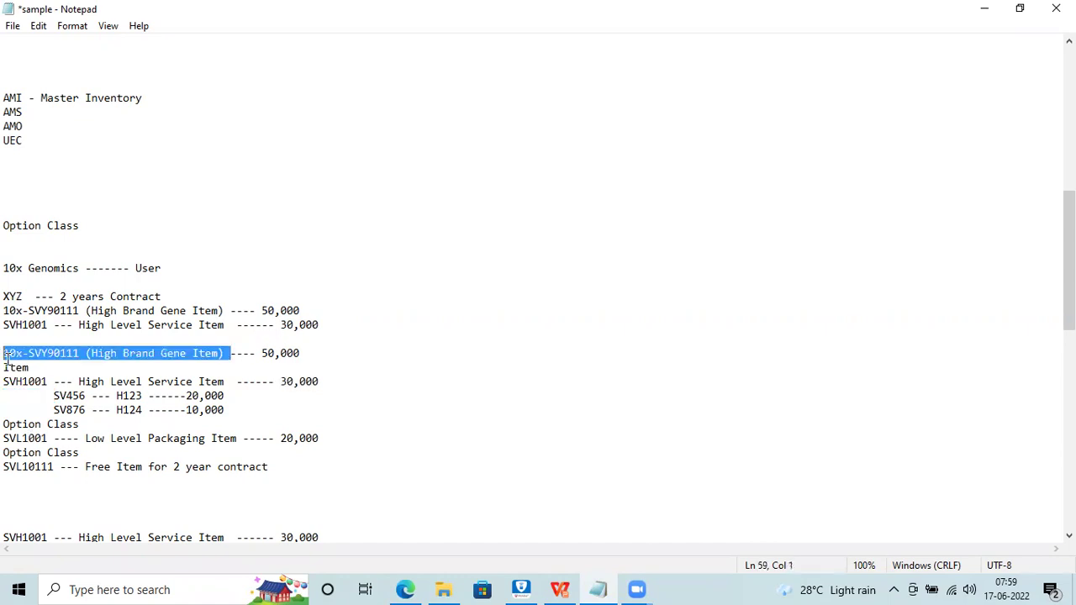
left_click_drag(330, 439, 7, 431)
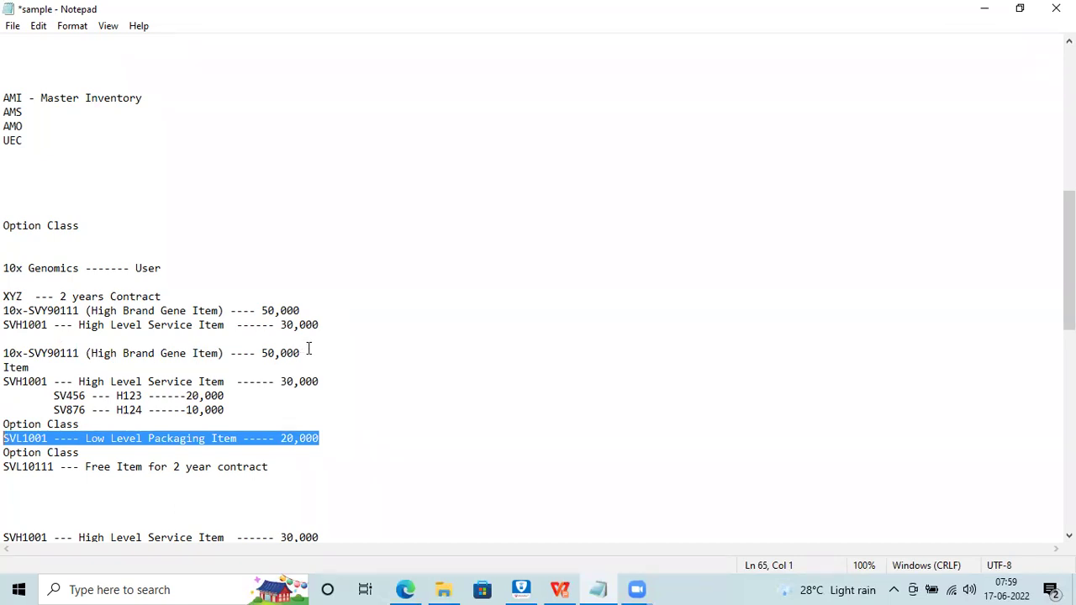
left_click_drag(308, 348, 5, 337)
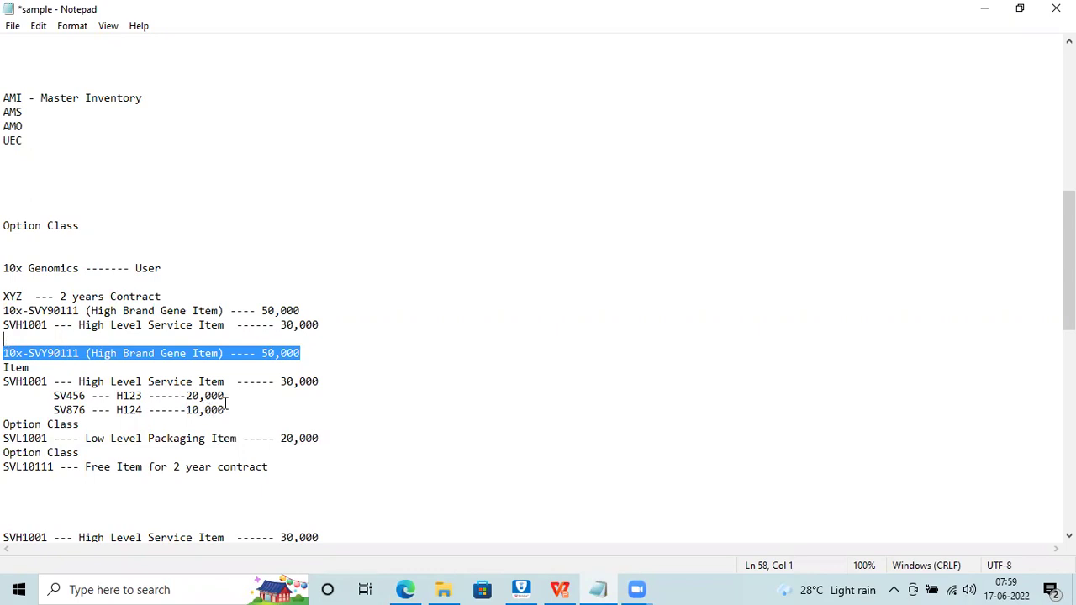
left_click_drag(318, 380, 5, 382)
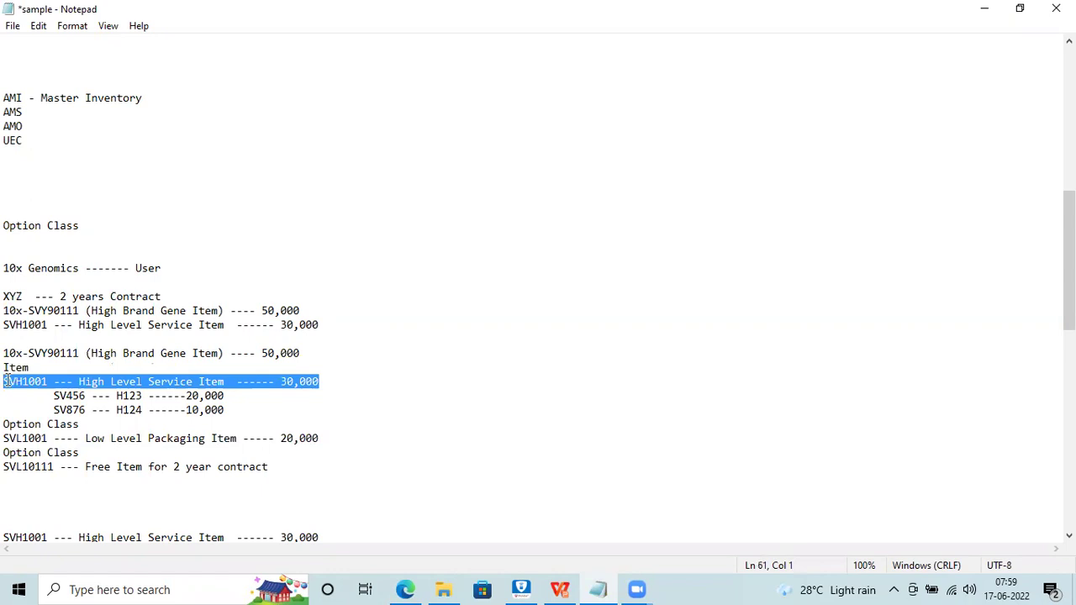
left_click_drag(243, 412, 7, 402)
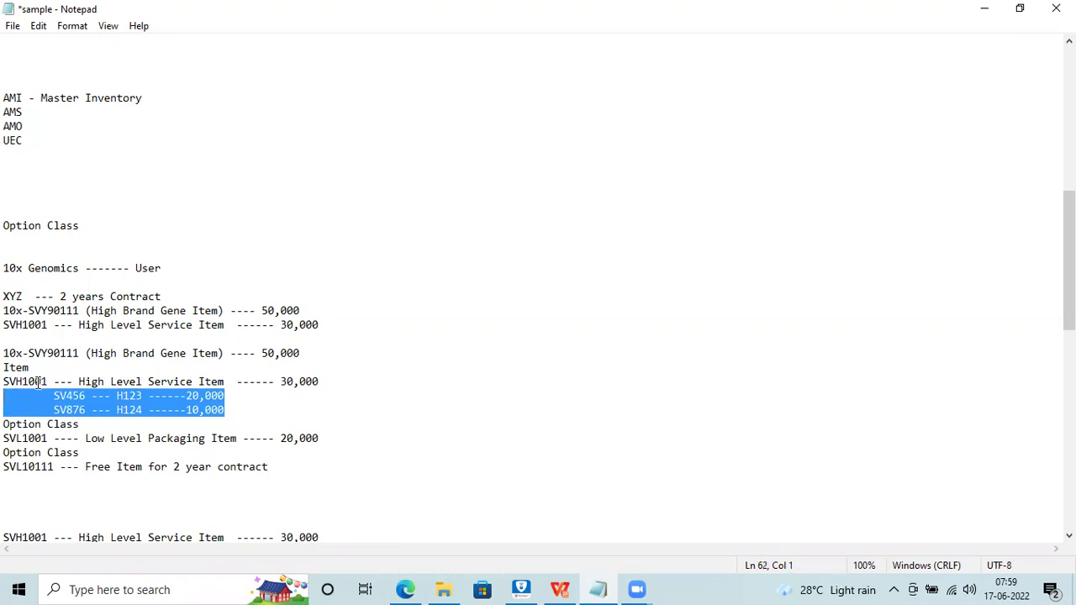
double_click(38, 383)
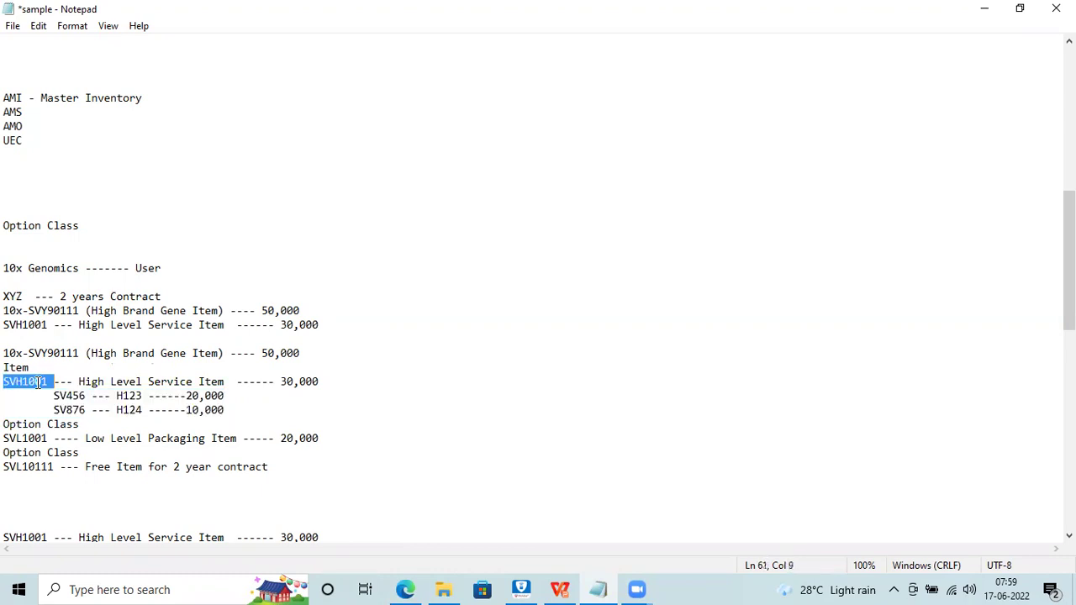
left_click(244, 406)
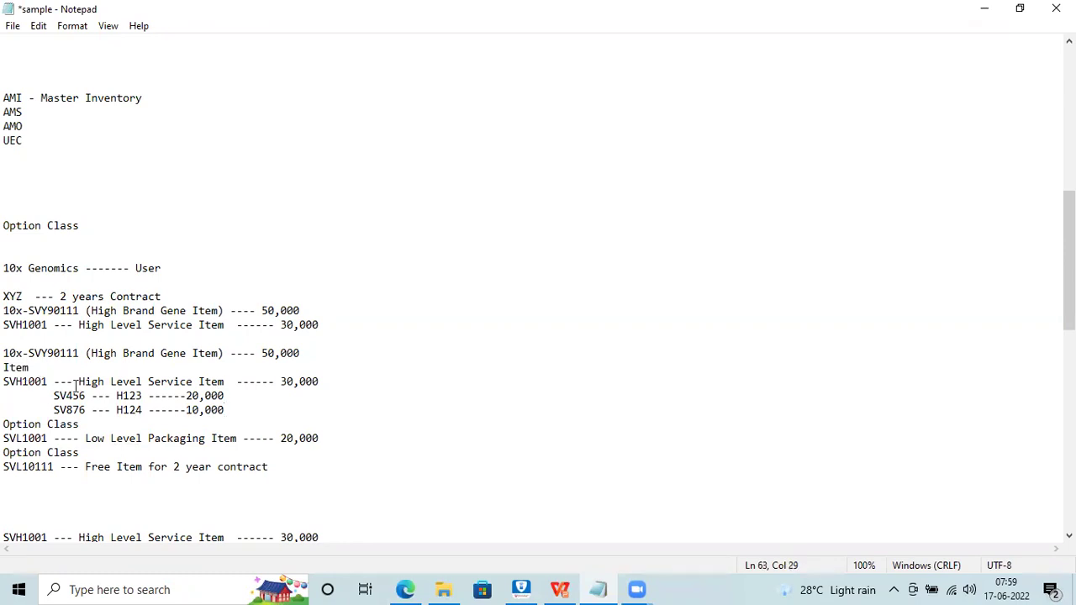
left_click_drag(244, 412, 5, 380)
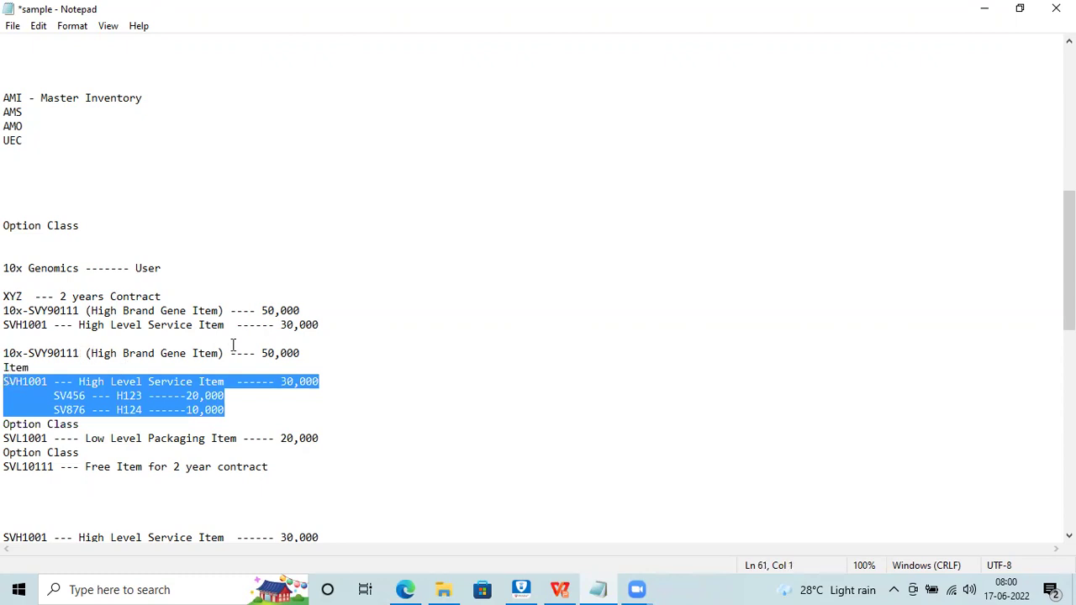
left_click_drag(312, 352, 7, 349)
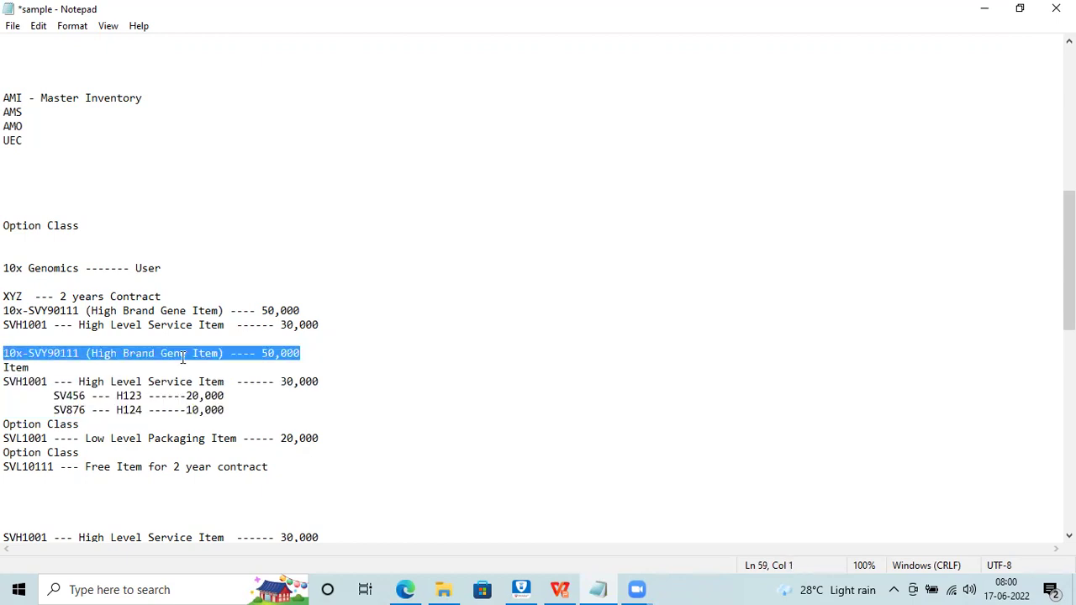
left_click_drag(334, 438, 7, 427)
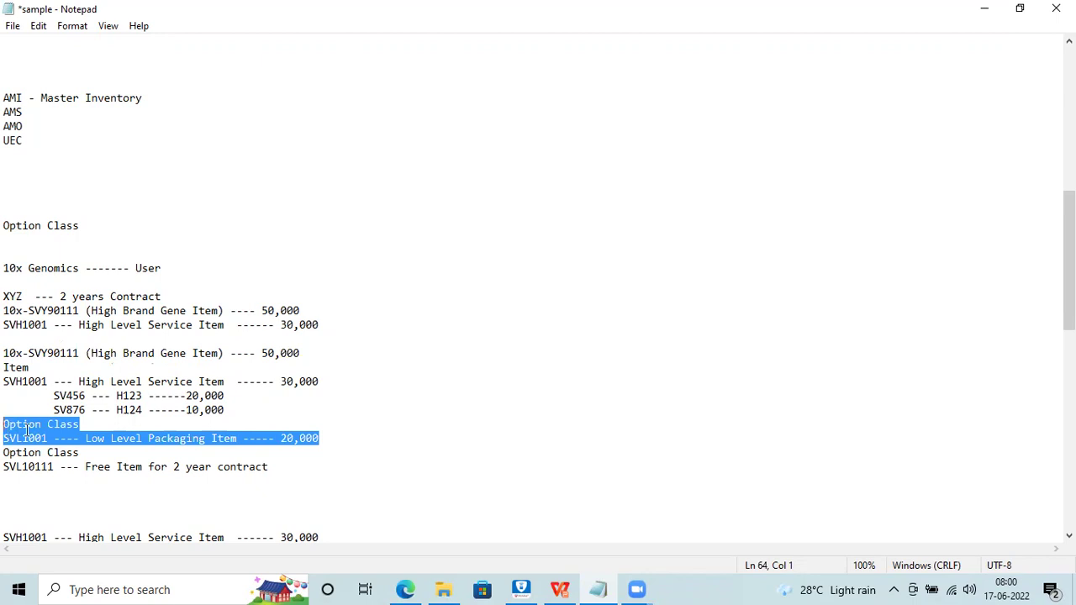
left_click_drag(271, 468, 6, 452)
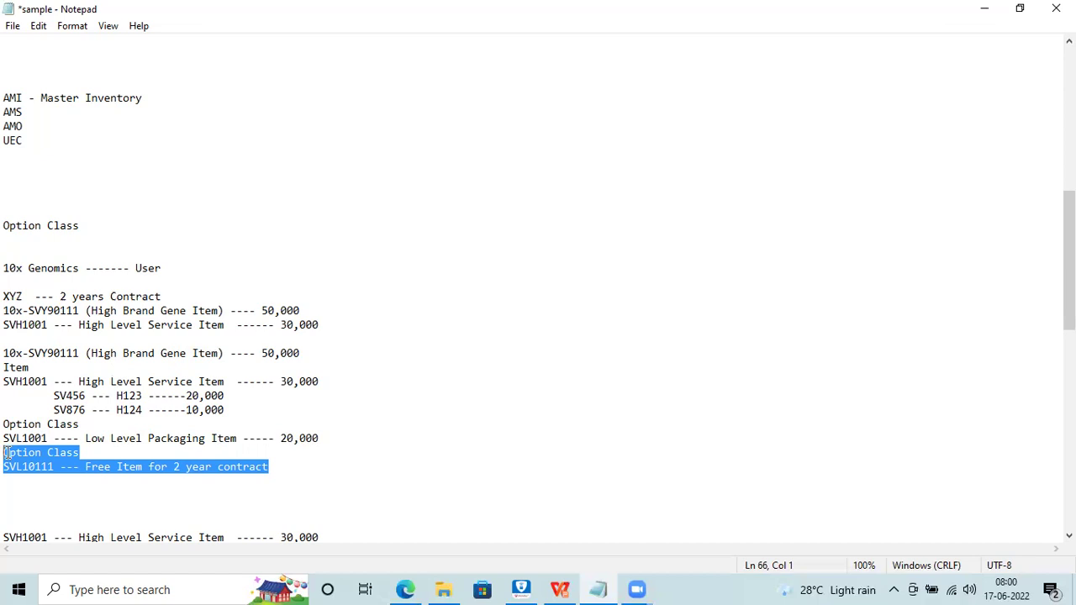
- Switch to the Edge browser showing the Create Item dialog in Oracle Product Information Management
left_click(409, 588)
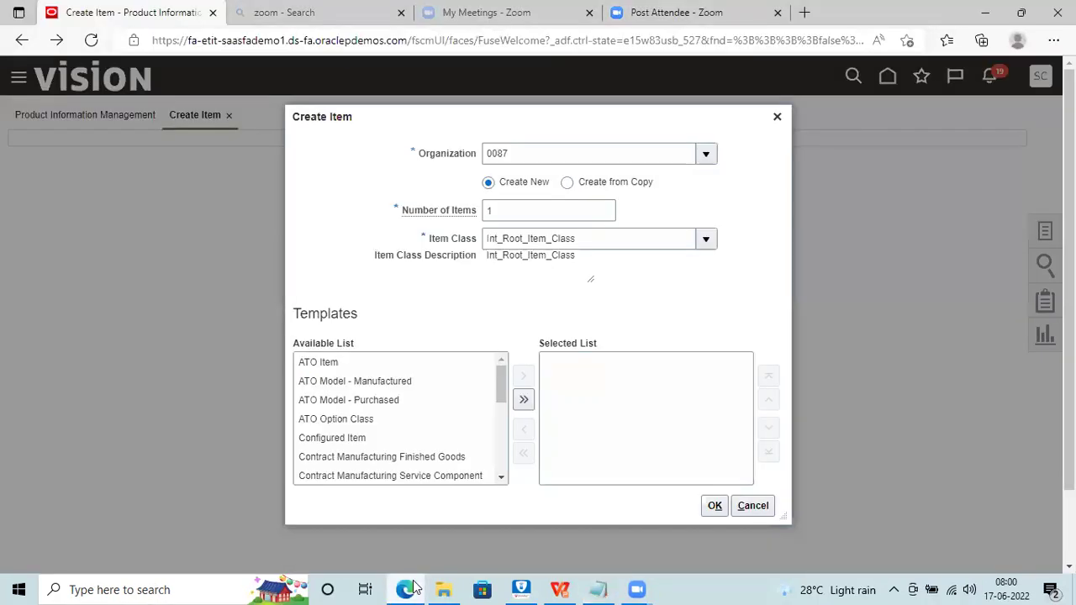
- Switch to Notepad and append "--- PTO" to the XYZ 2 years Contract line
left_click(603, 588)
left_click(334, 435)
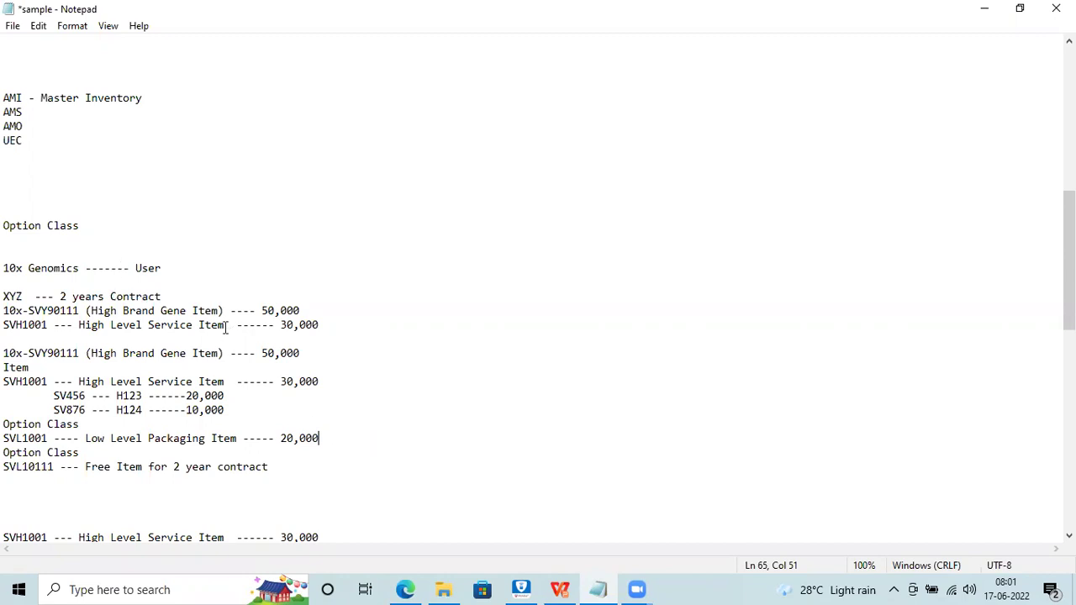
double_click(184, 299)
left_click(185, 299)
type("--- PTO")
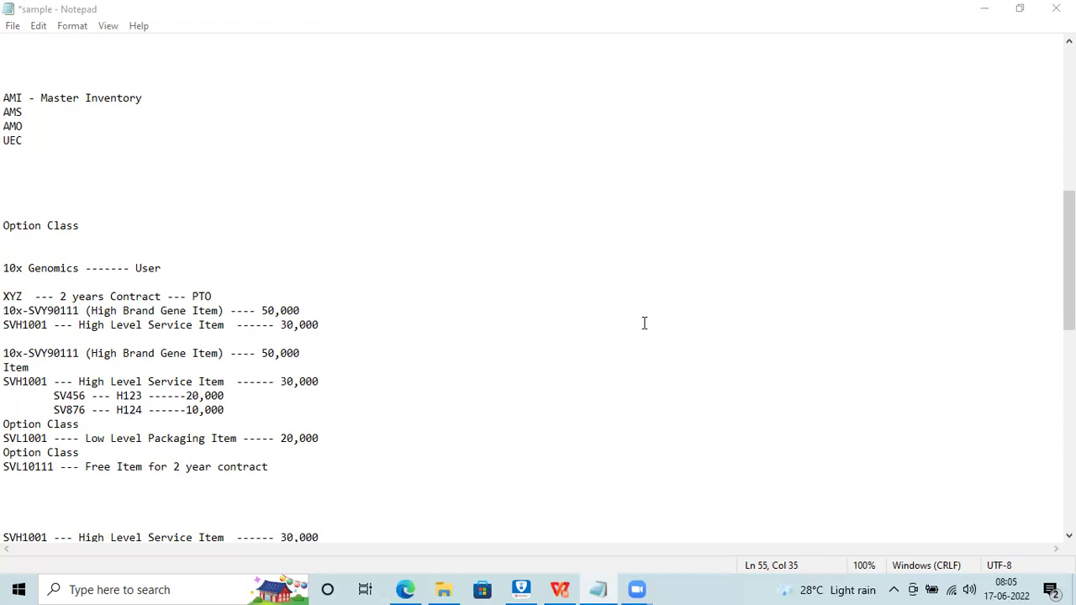
- Switch to the Edge browser and open the new item form with the ATO Item template applied
left_click(402, 590)
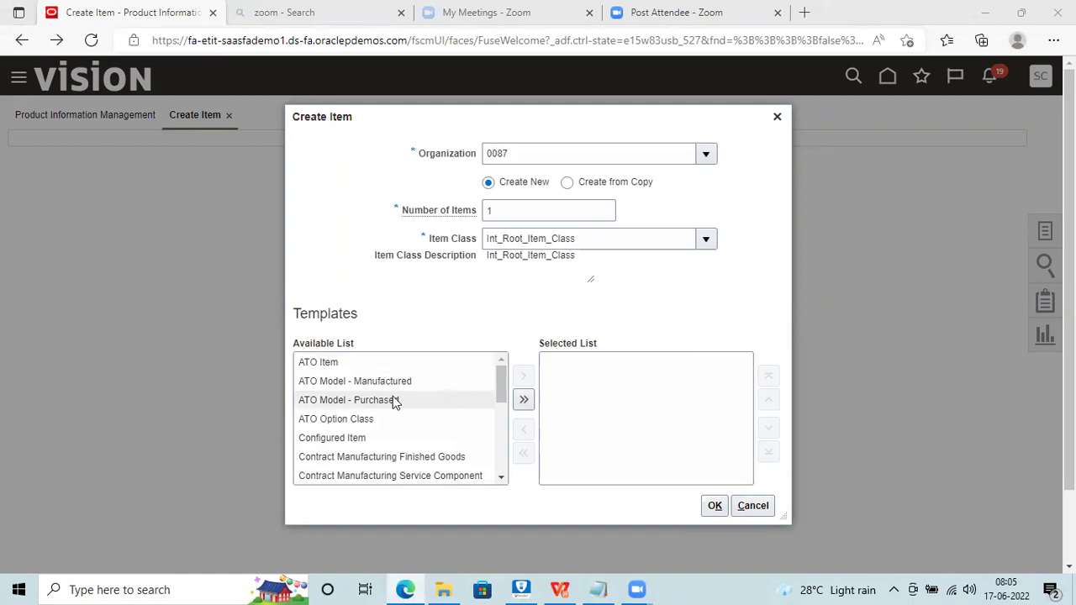
left_click(377, 365)
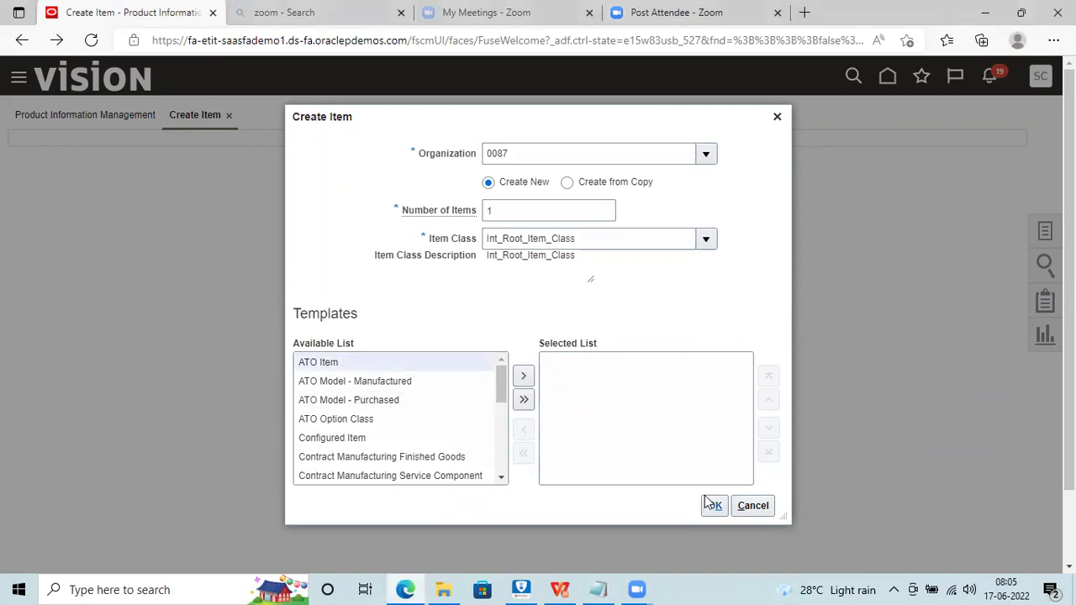
left_click(523, 375)
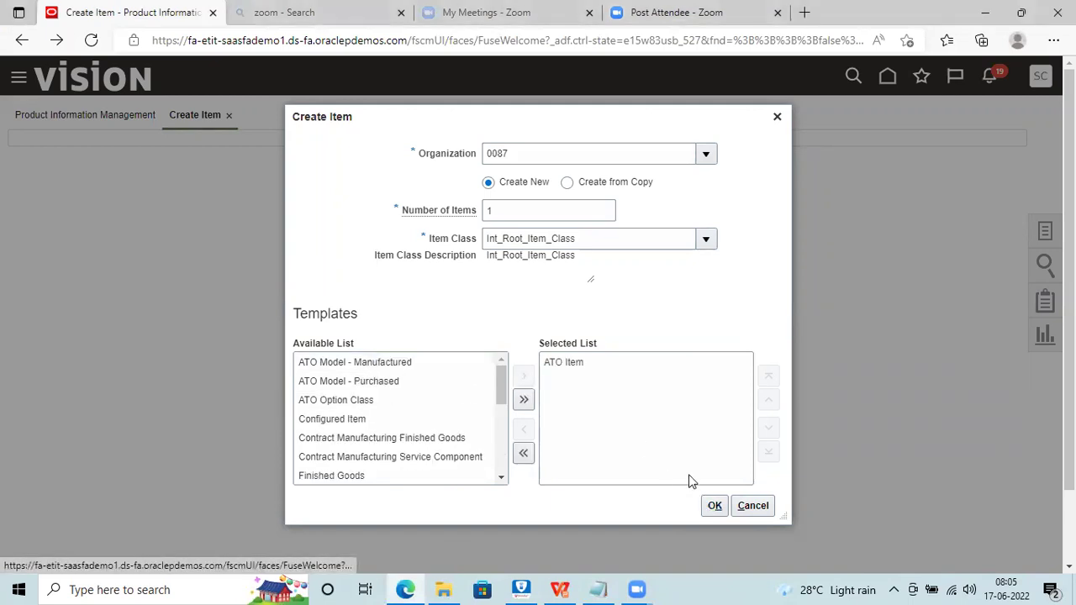
left_click(715, 506)
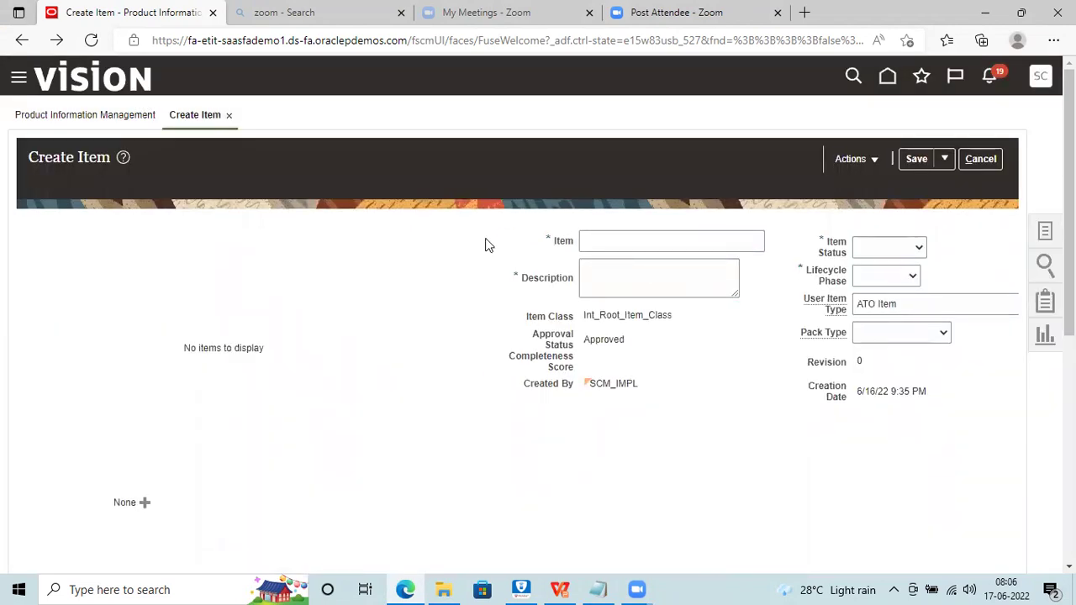
- Examine the Create Item header and its image Attachments dialog, closing the dialog without adding a file
scroll(754, 211, "down", 2)
scroll(719, 158, "down", 1)
scroll(719, 158, "up", 3)
left_click_drag(1068, 252, 1069, 263)
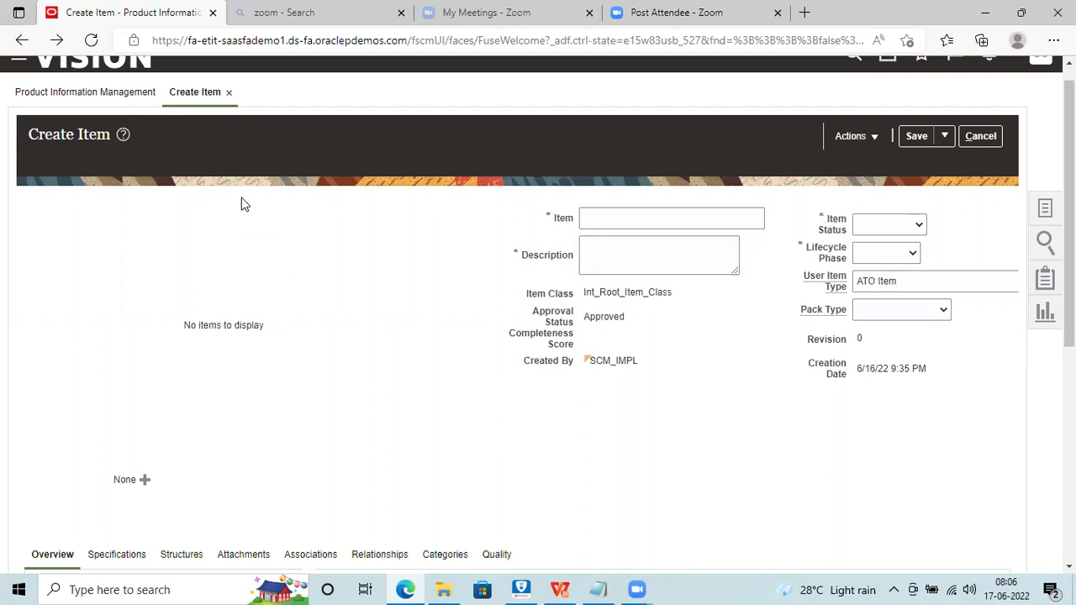
left_click(145, 482)
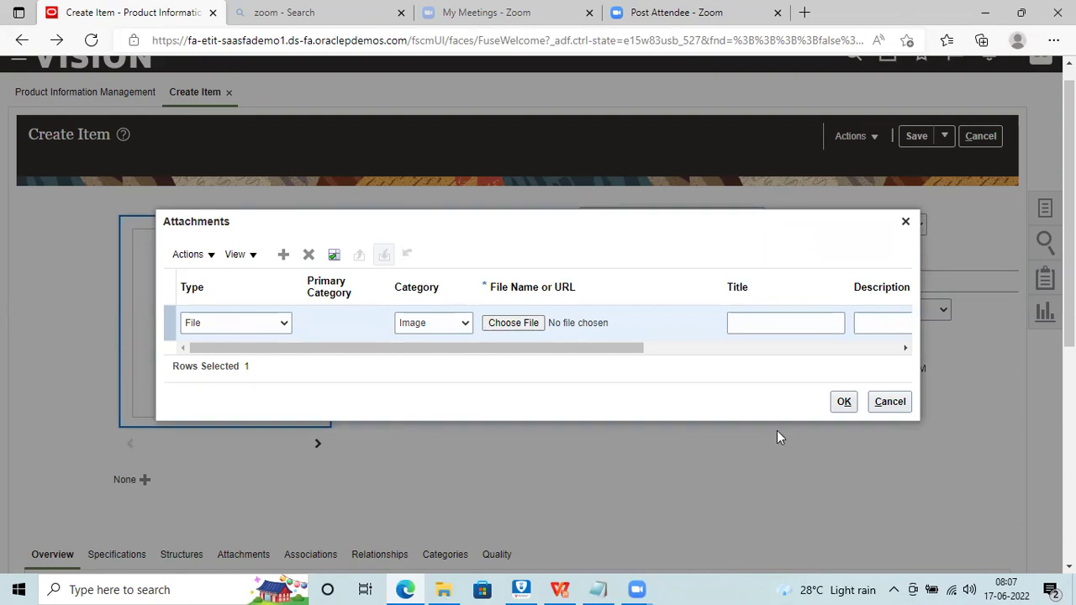
left_click(906, 224)
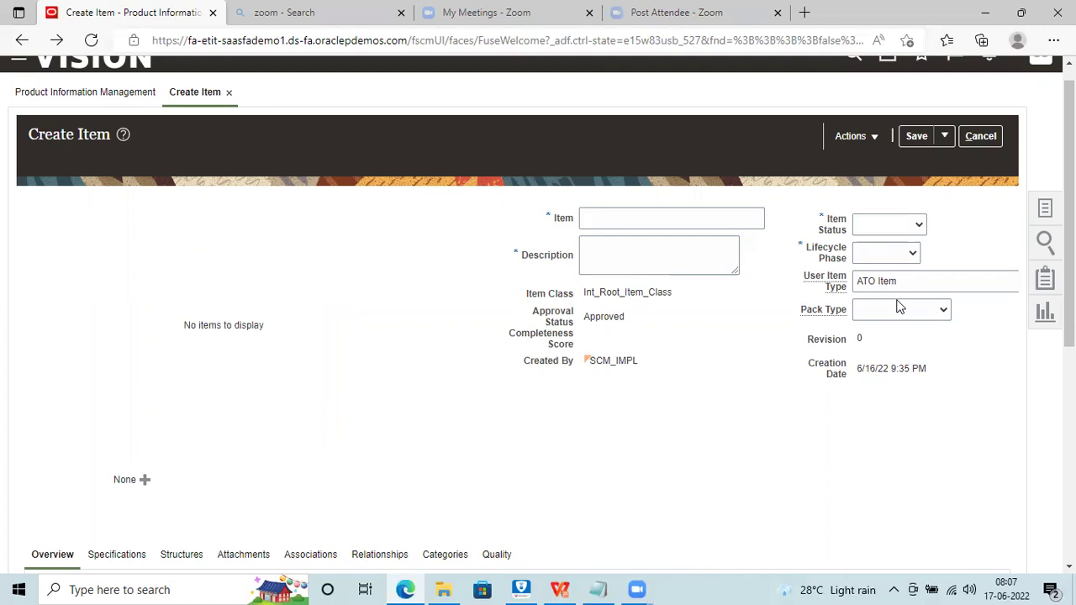
- Set the mandatory Primary Unit of Measure to Day and open the item's Specifications
left_click_drag(1069, 252, 1069, 436)
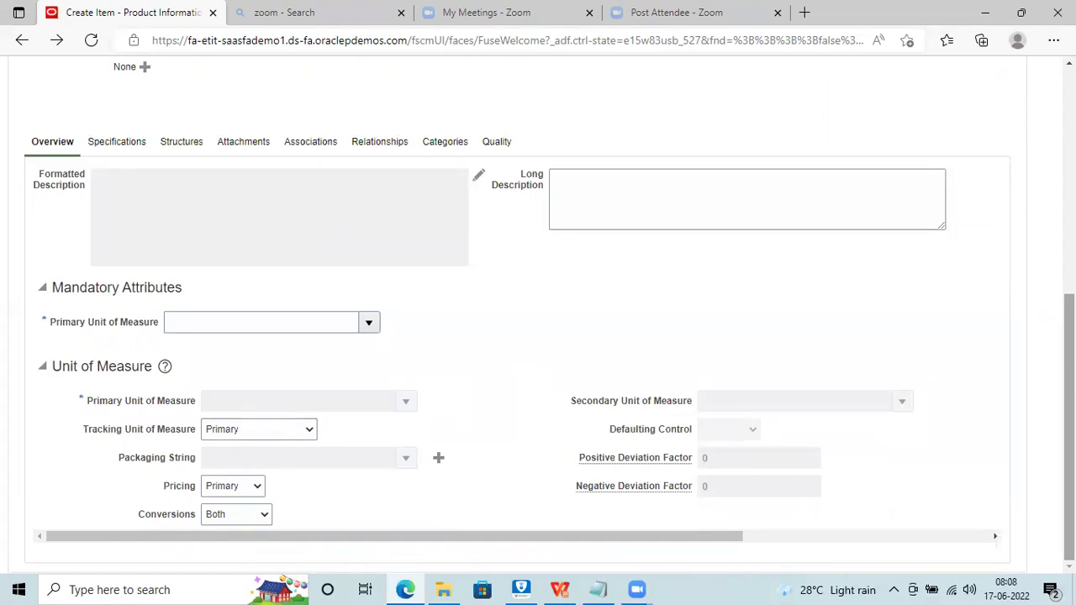
left_click(368, 322)
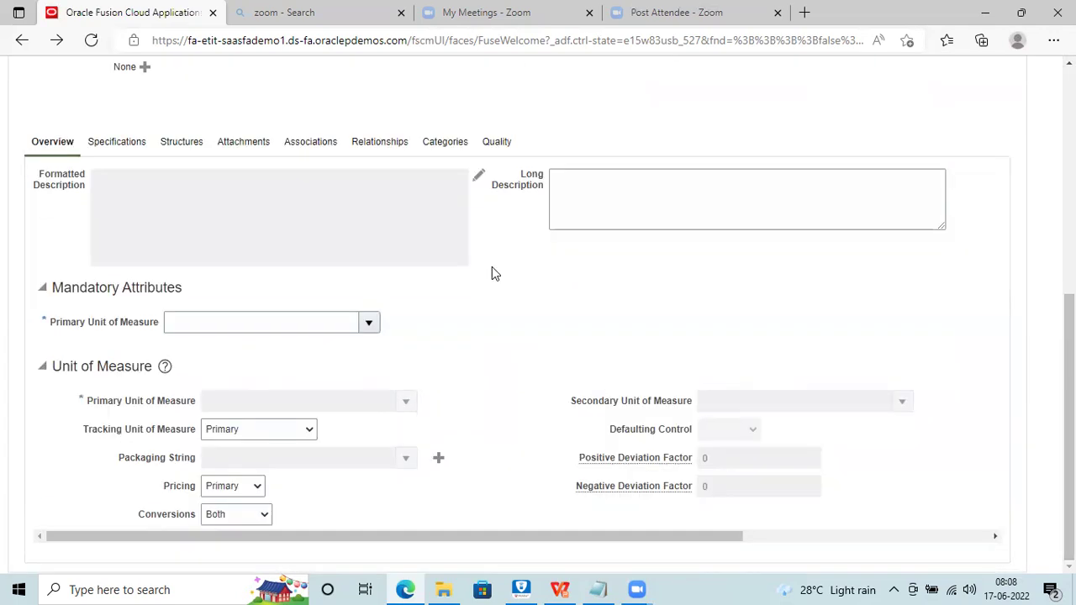
left_click(367, 325)
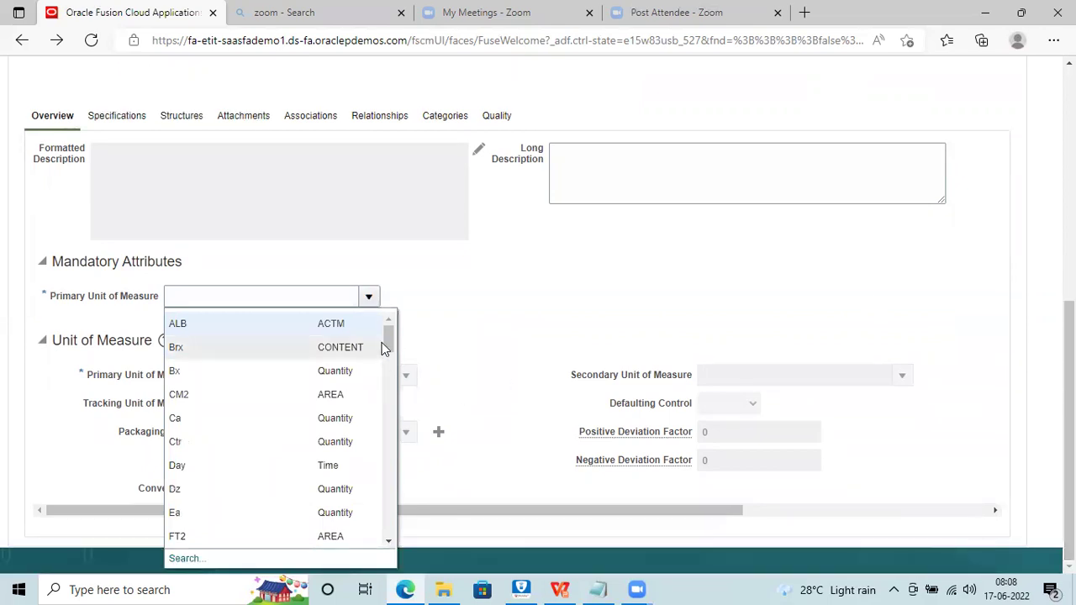
left_click_drag(383, 348, 385, 392)
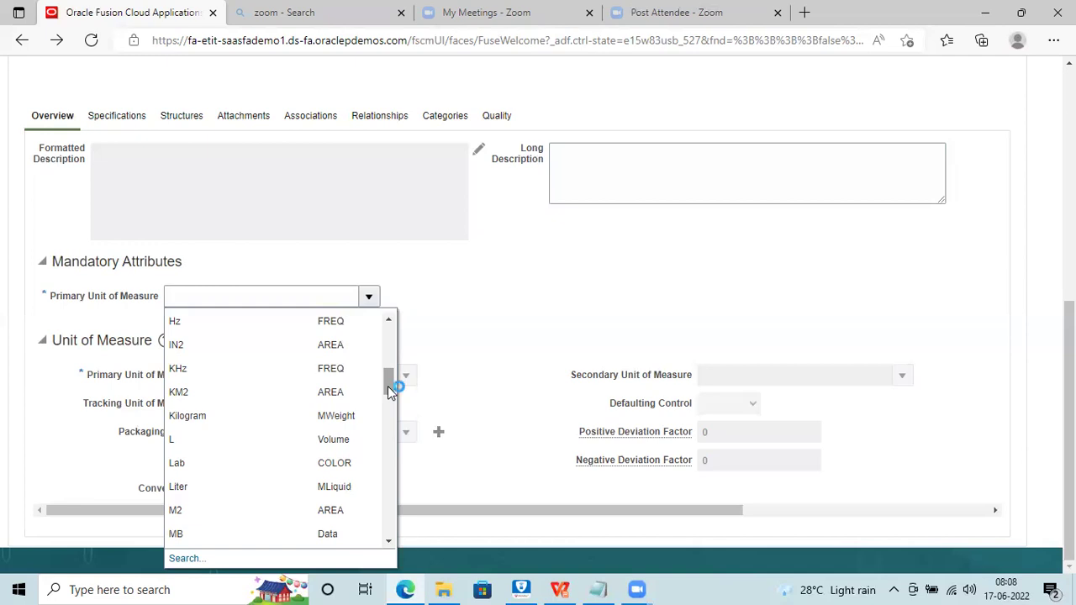
left_click(528, 315)
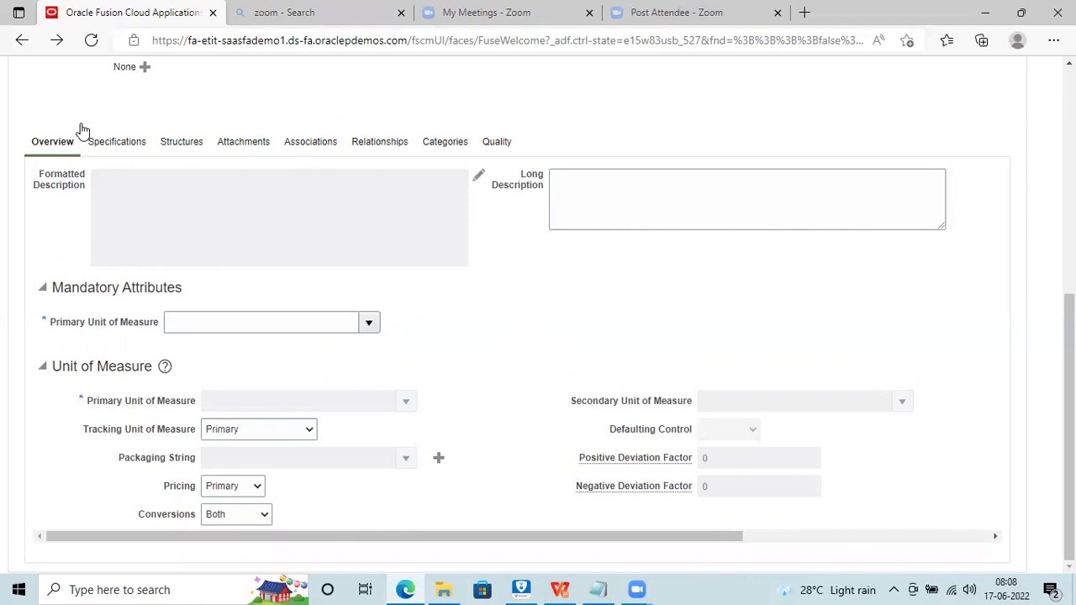
left_click(130, 144)
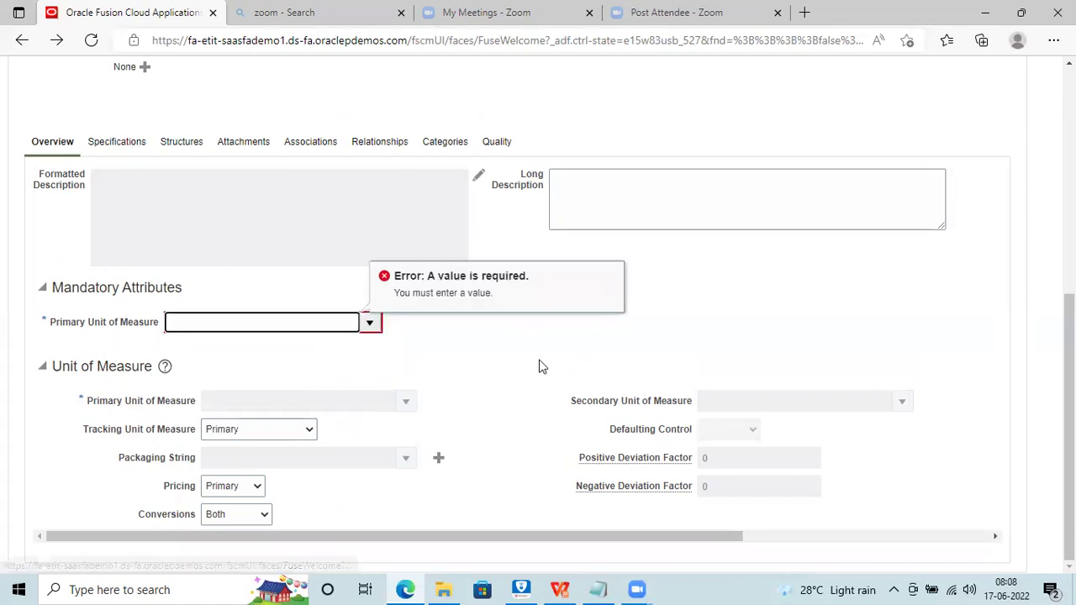
left_click(372, 323)
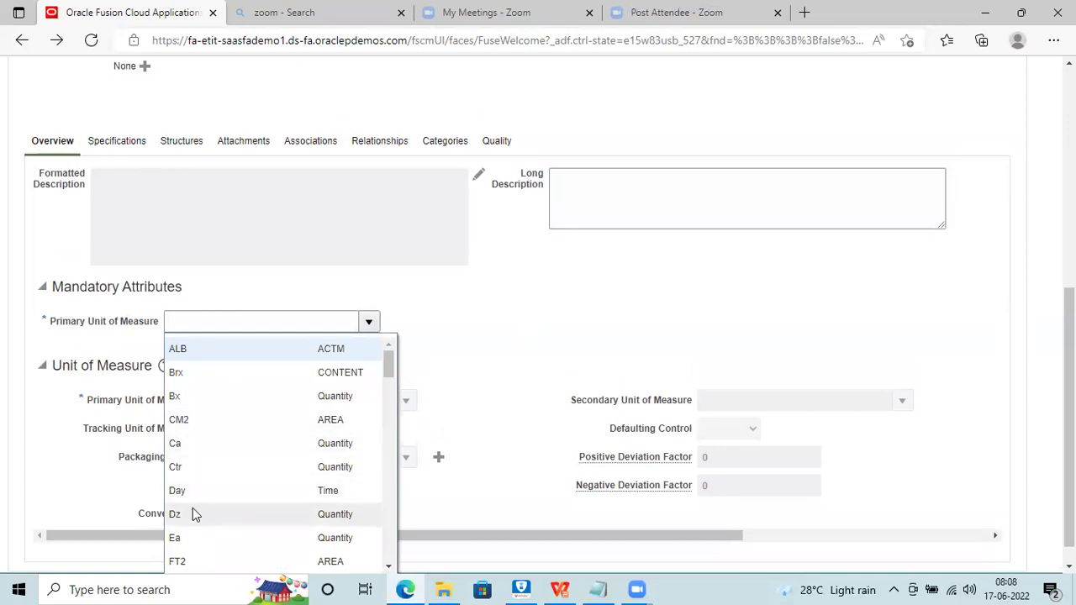
left_click(197, 490)
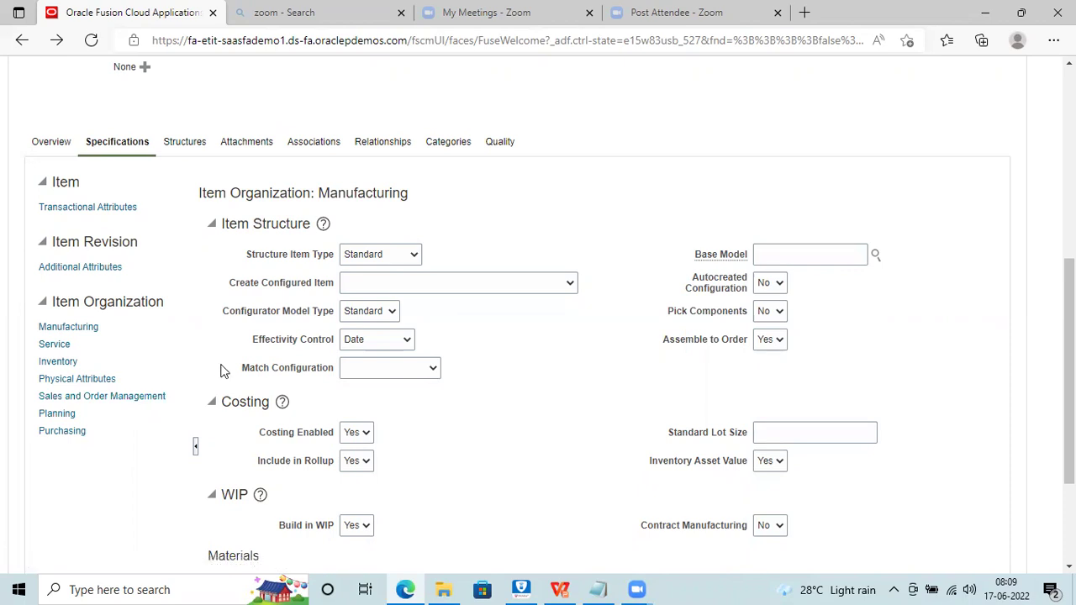
- Examine the Costing Enabled and Structure Item Type choices in the Manufacturing specifications without changing them
left_click_drag(1069, 353, 1068, 383)
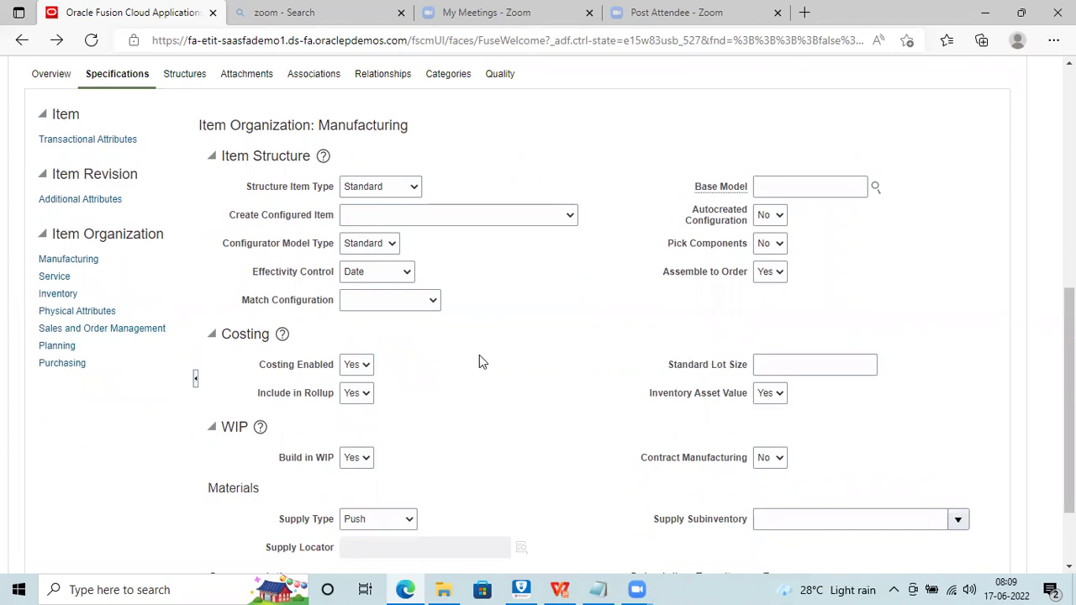
left_click(355, 369)
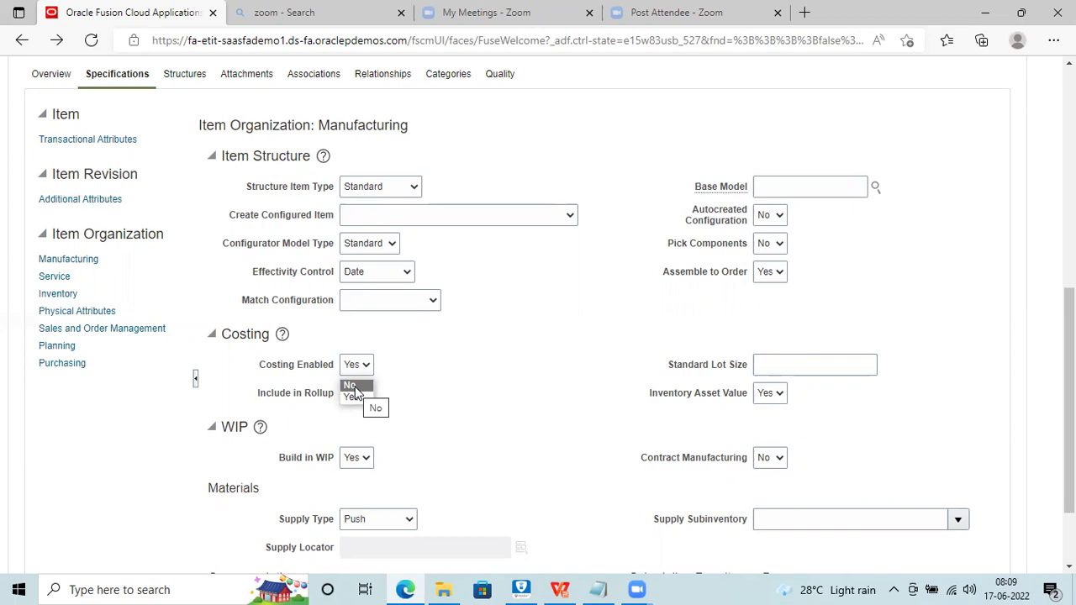
left_click(473, 368)
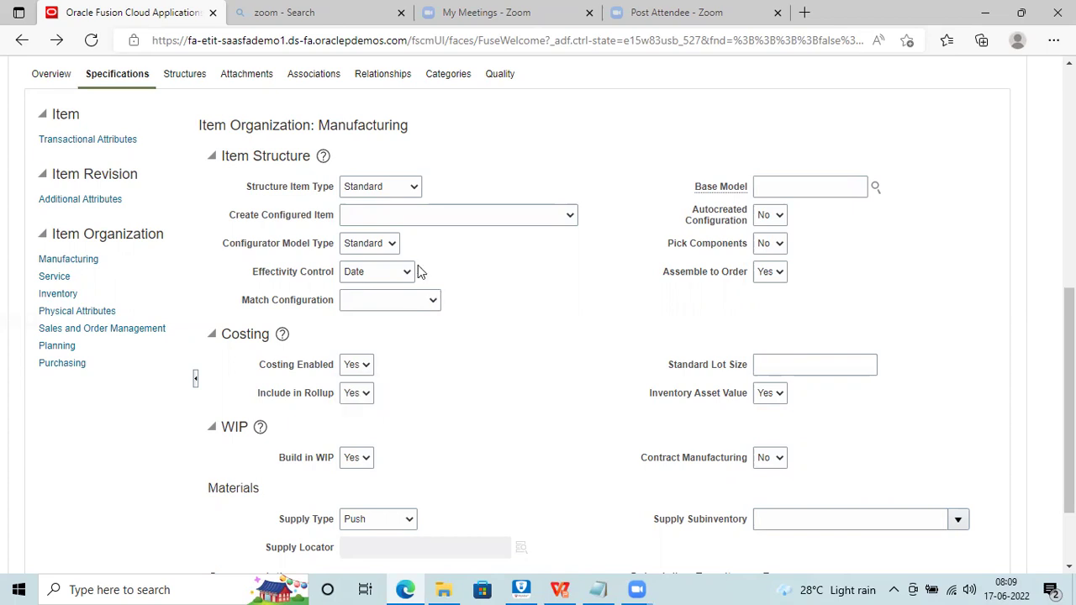
left_click(378, 187)
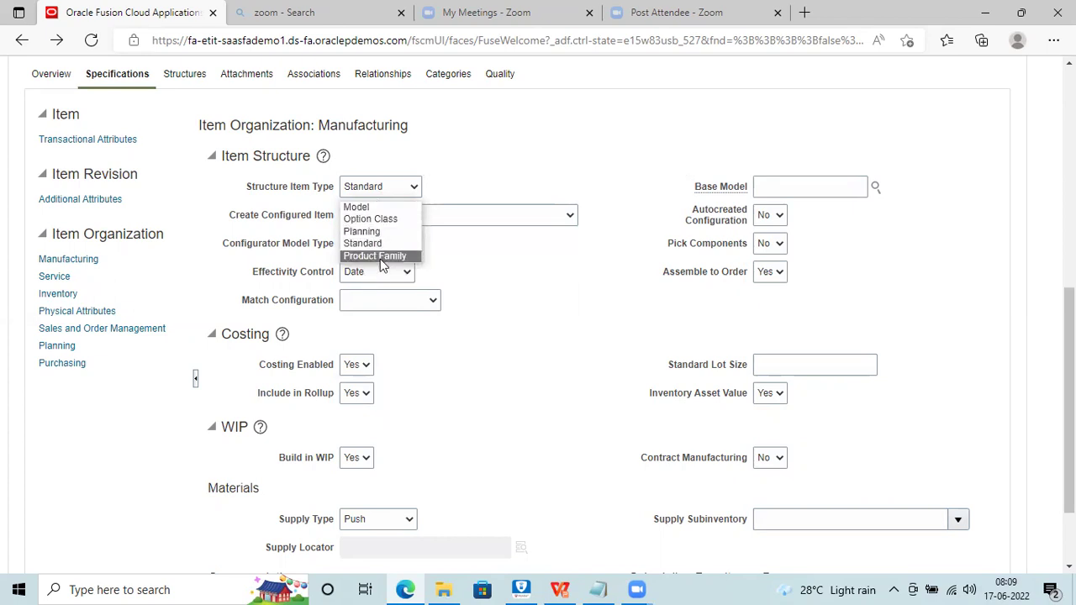
left_click(501, 299)
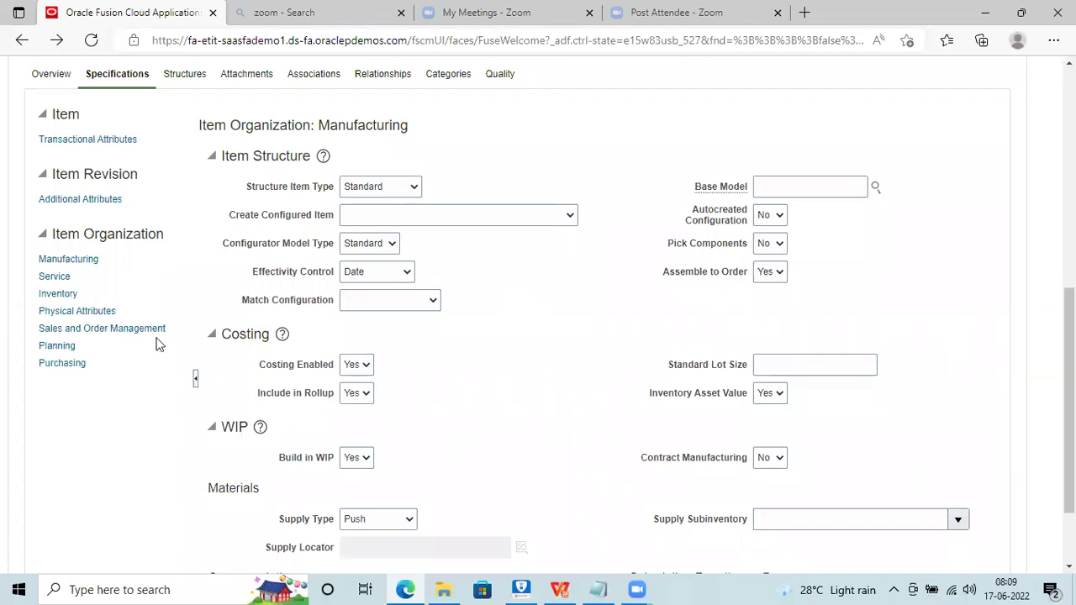
- Examine the Sales and Order Management specifications, including order orchestration, fulfillment and tolerance attributes
left_click(126, 328)
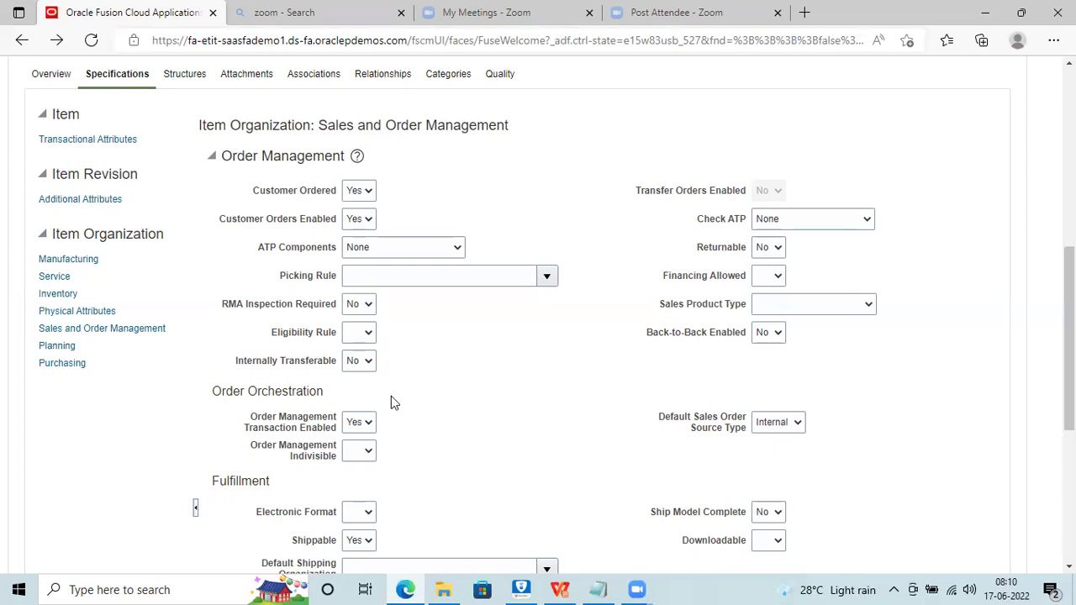
left_click_drag(1069, 379, 1069, 427)
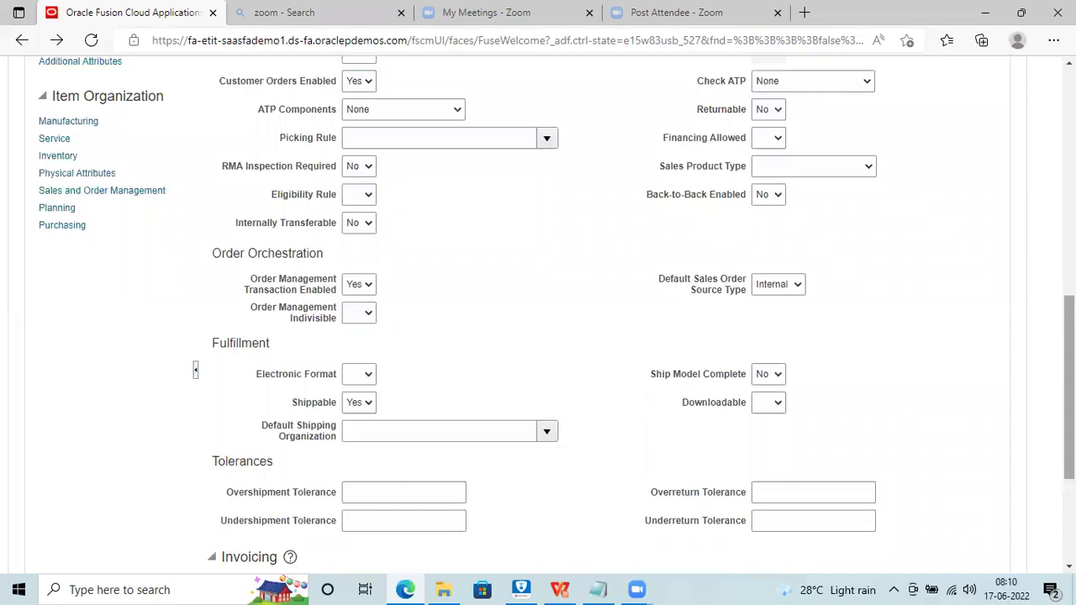
left_click_drag(1069, 427, 1069, 400)
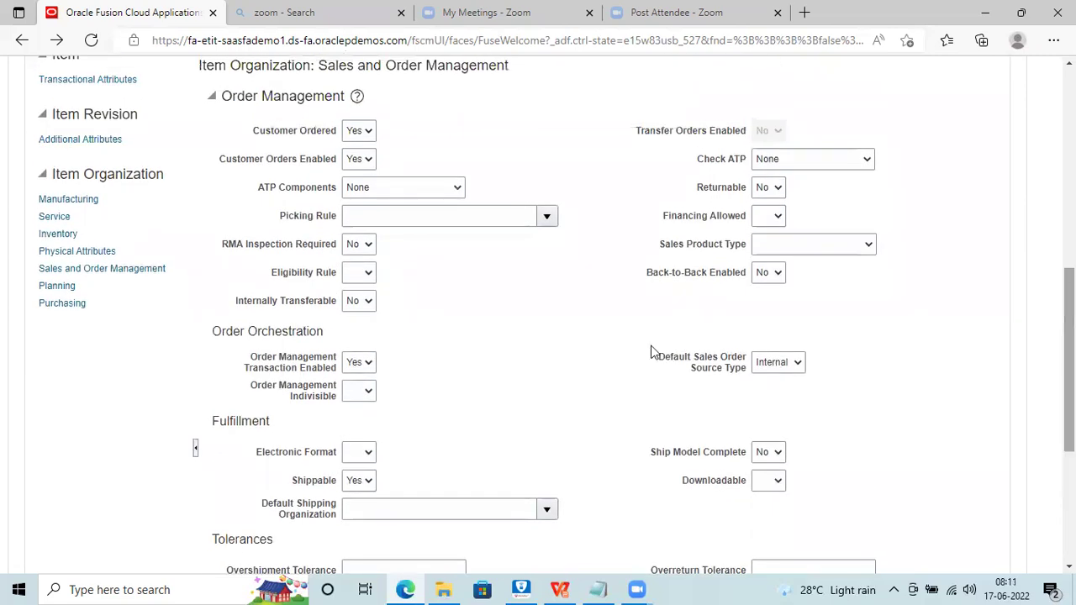
- Examine the Purchasing specifications, including the pricing, invoice matching and receiving attributes
left_click(60, 304)
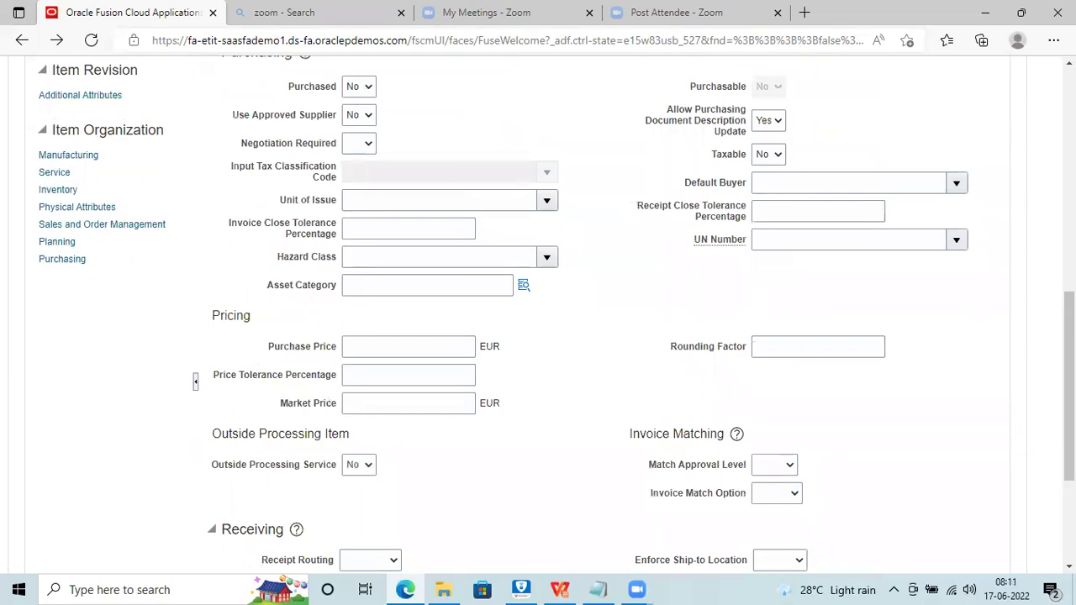
scroll(538, 315, "up", 1)
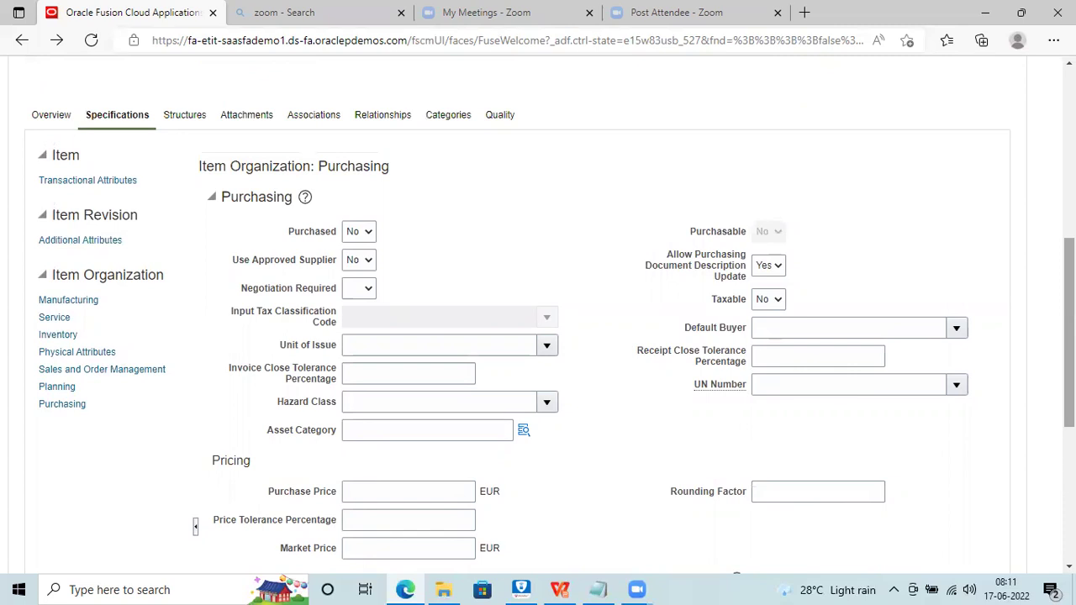
scroll(537, 319, "down", 4)
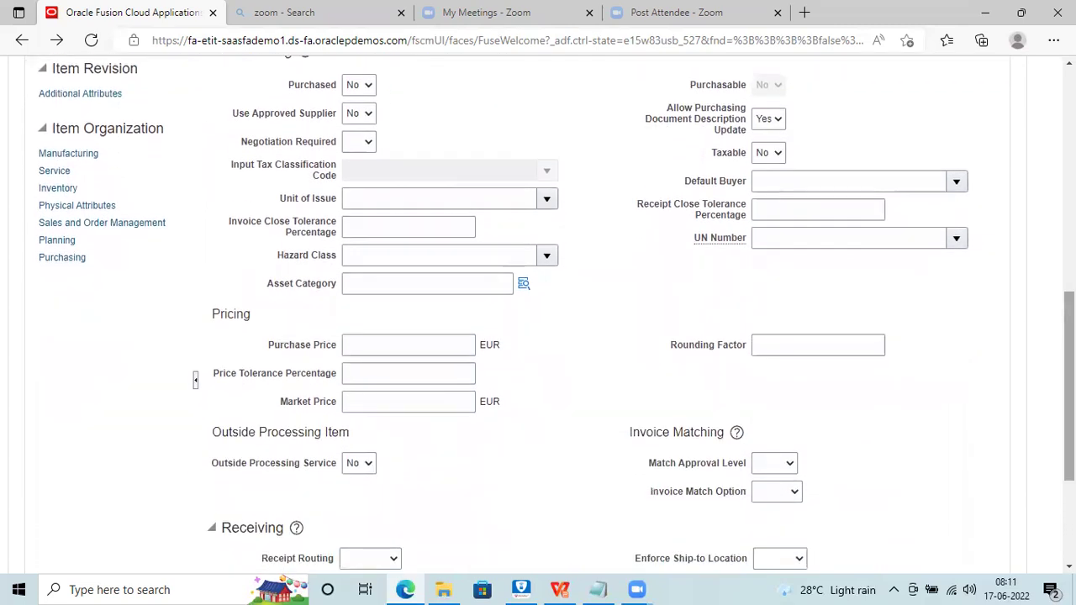
scroll(538, 319, "down", 3)
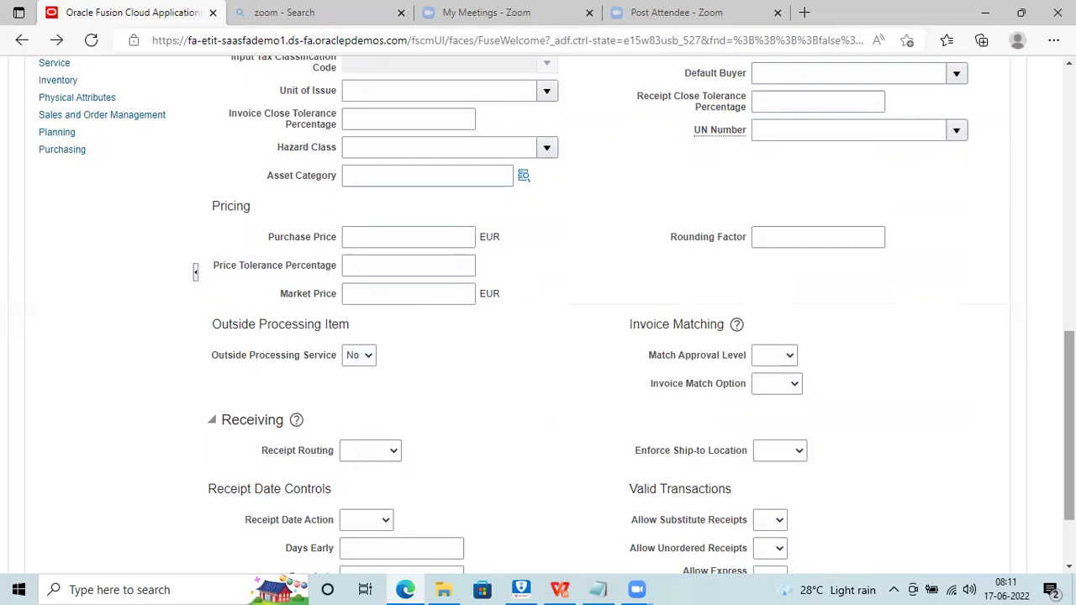
scroll(538, 316, "up", 5)
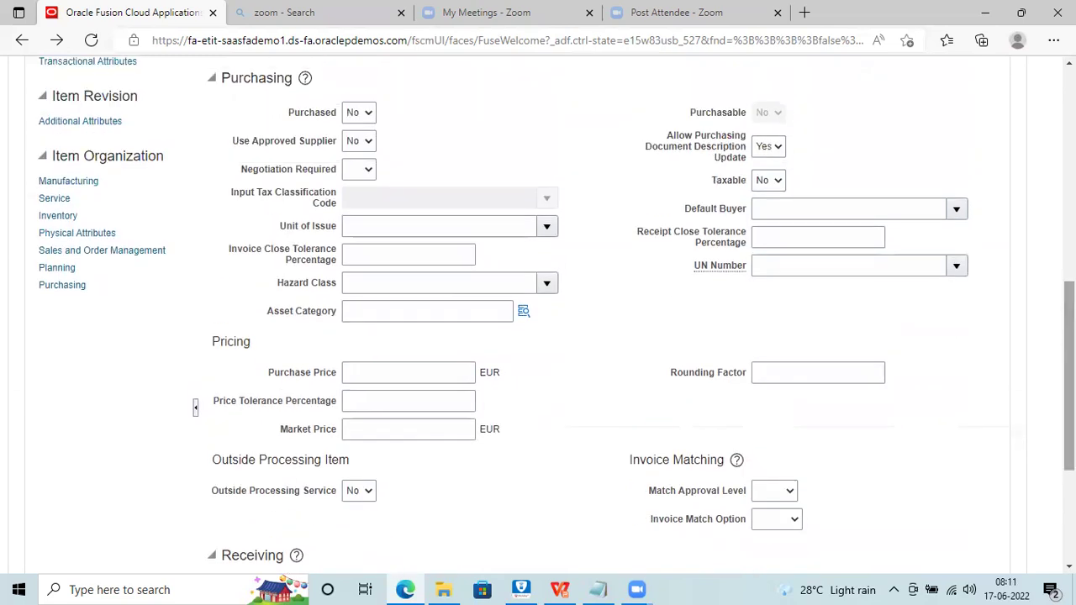
scroll(538, 316, "up", 3)
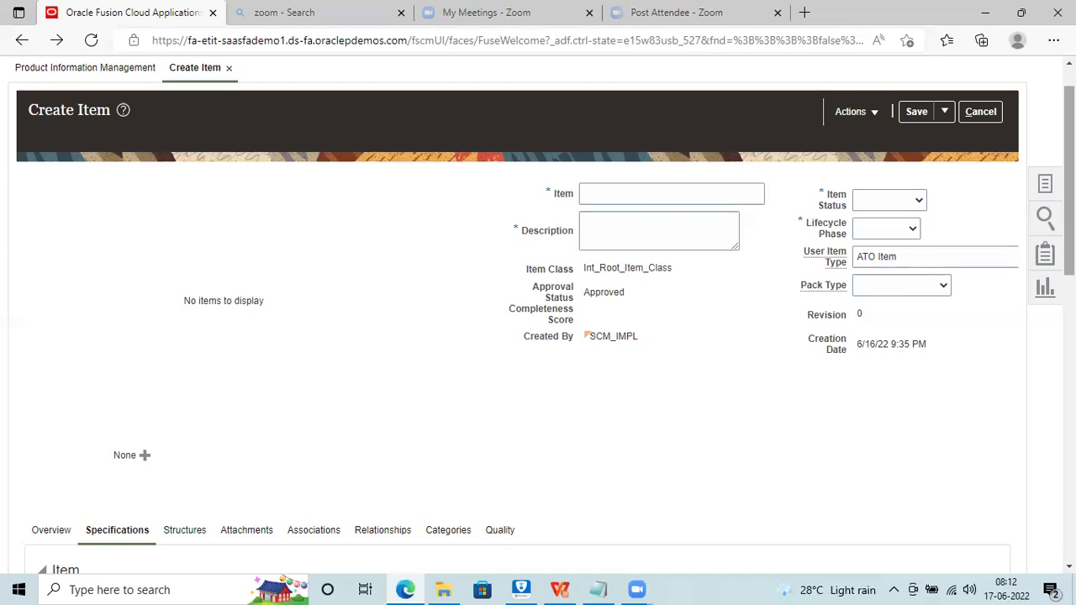
- Open the item's Structures section to examine its item structures, and return to the Create Item header
scroll(426, 251, "down", 3)
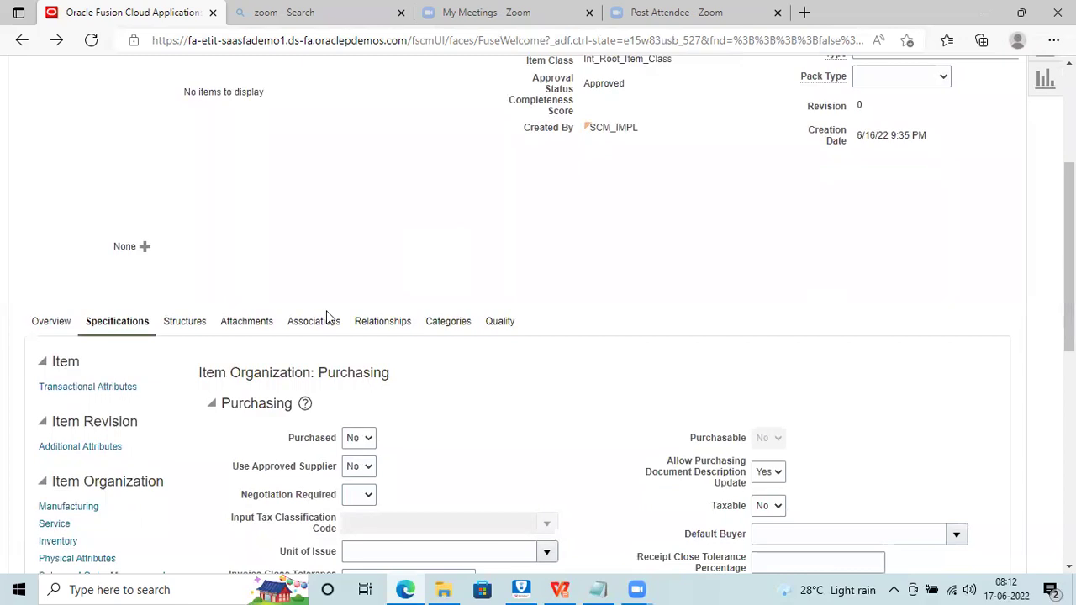
left_click(189, 323)
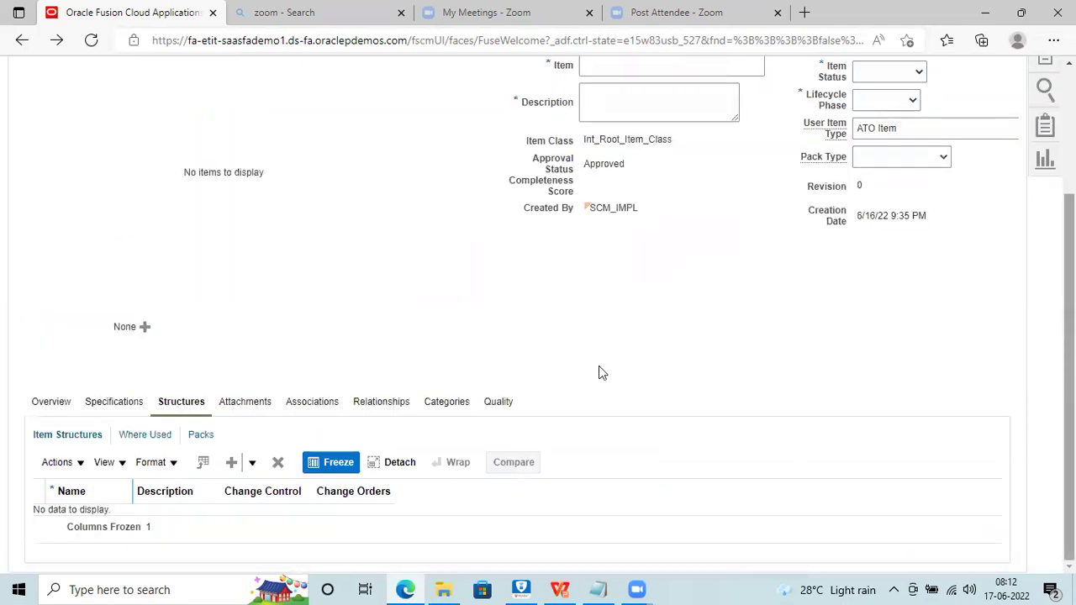
left_click(241, 404)
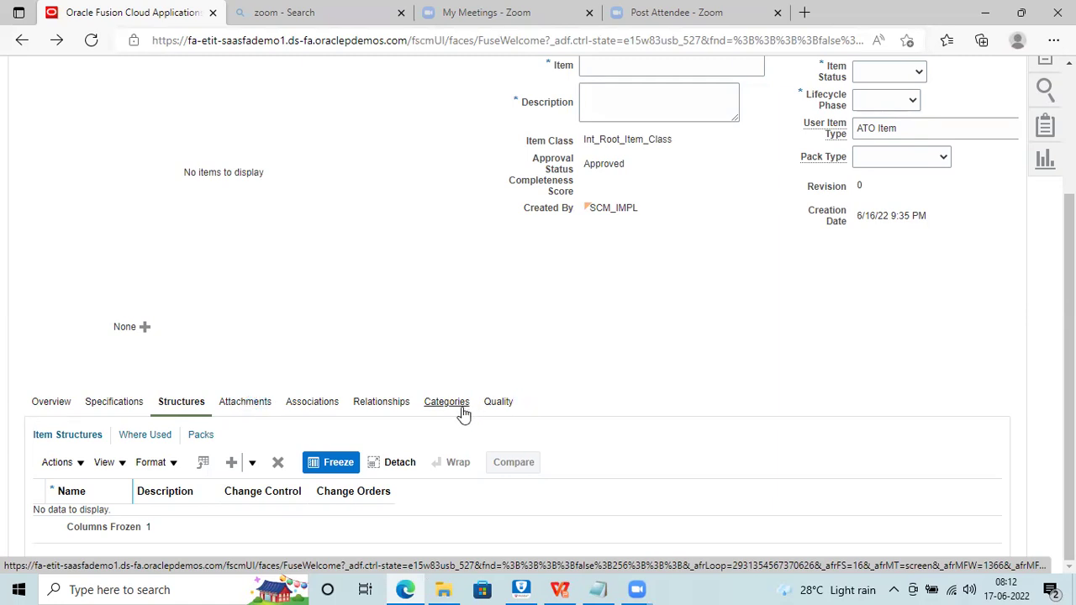
scroll(463, 414, "up", 3)
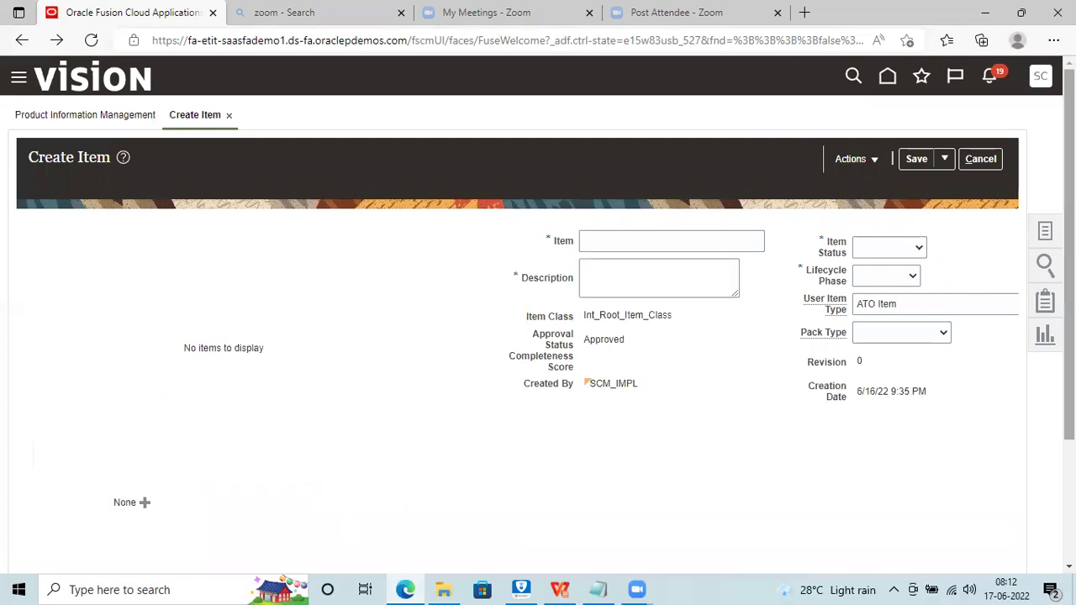
- Examine the new item's Attachments, Categories and Overview sections, including the unit of measure attributes, and return to its Specifications
scroll(1069, 362, "down", 3)
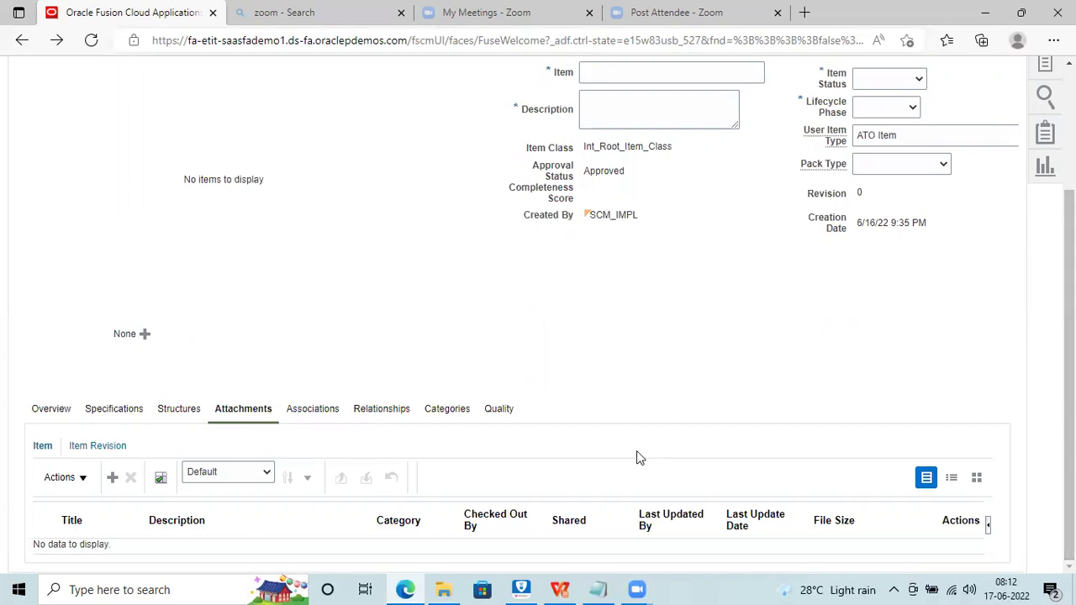
left_click(447, 414)
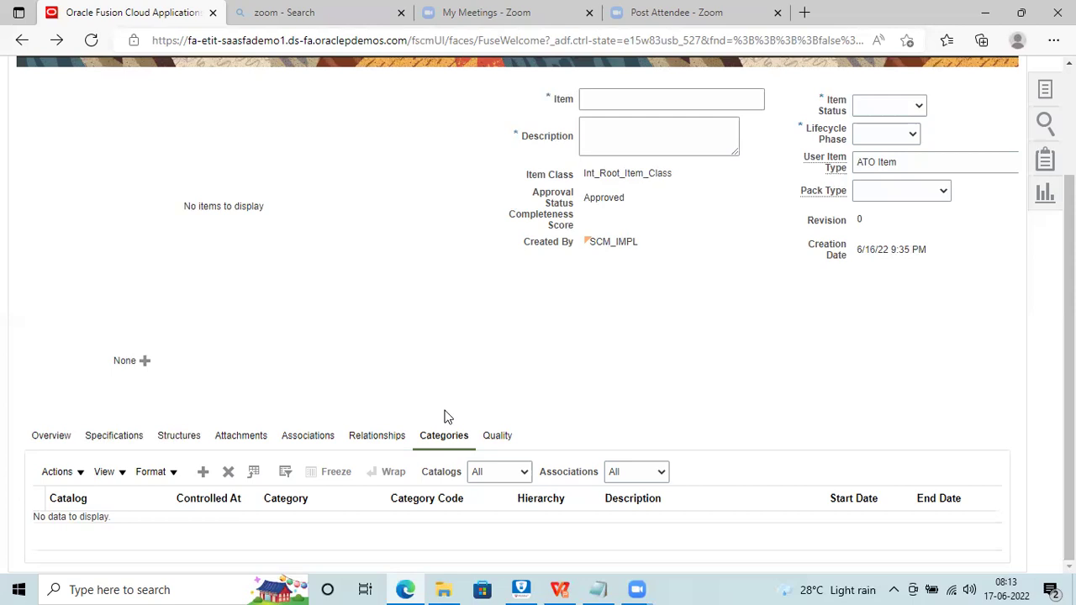
left_click(52, 436)
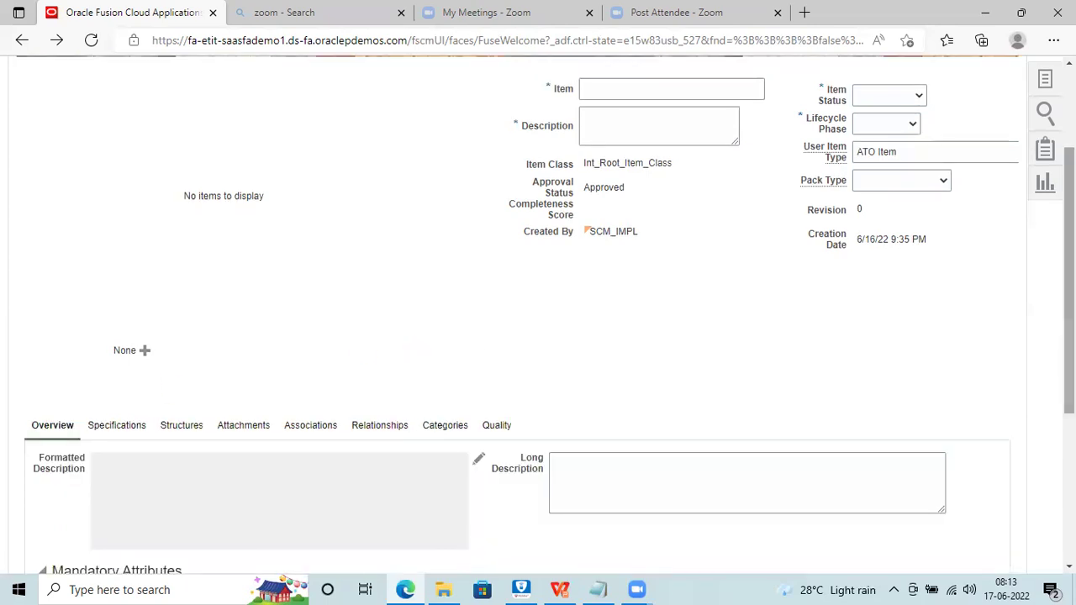
scroll(432, 285, "down", 3)
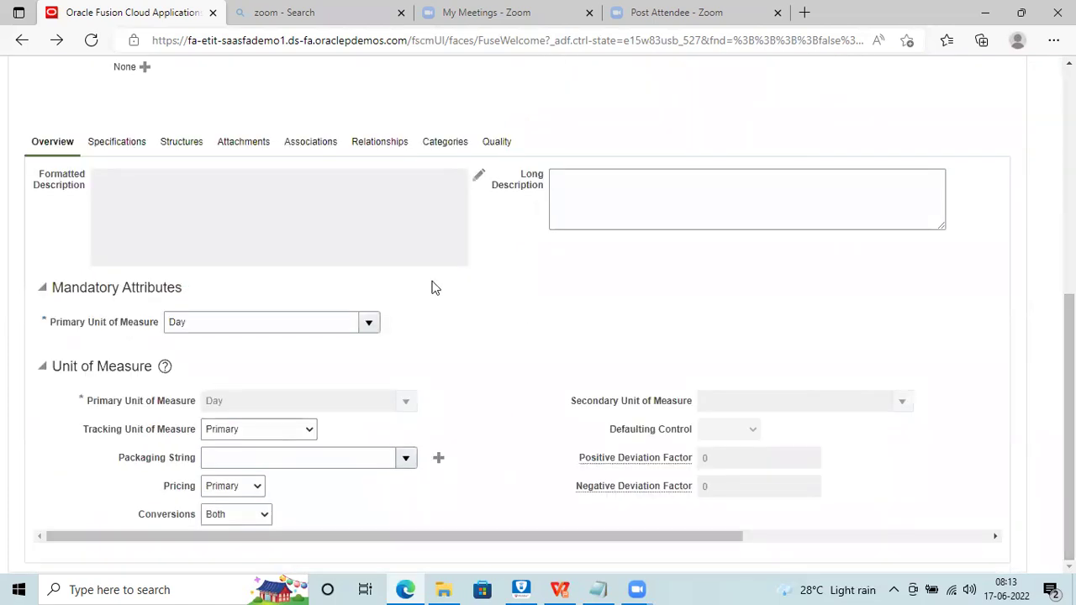
left_click(139, 147)
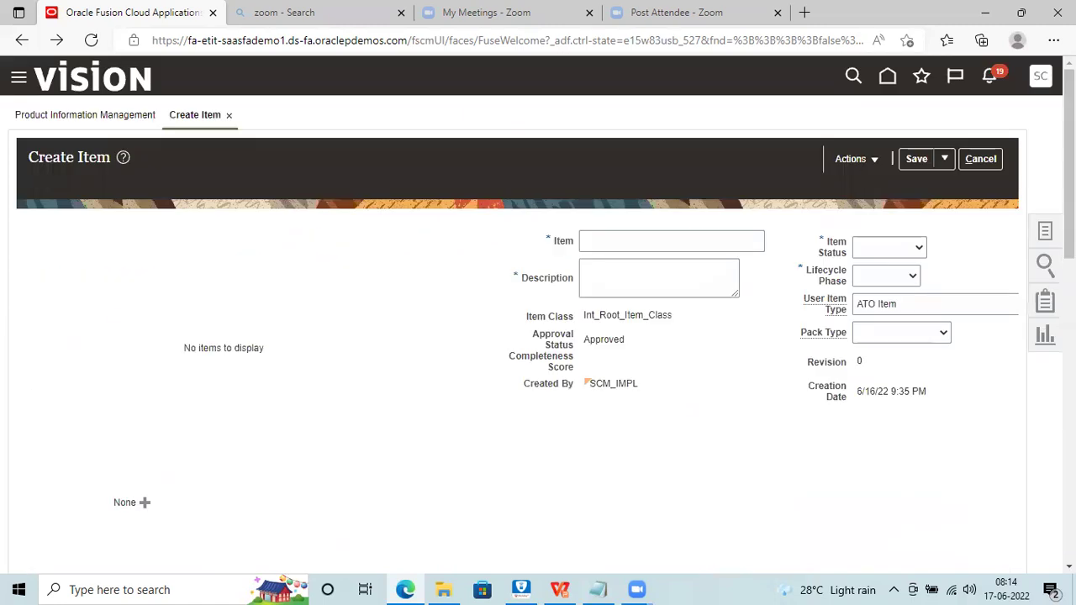
- Leave the unsaved item for the home page, dismissing the required-field errors, and open Setup and Maintenance
left_click(86, 77)
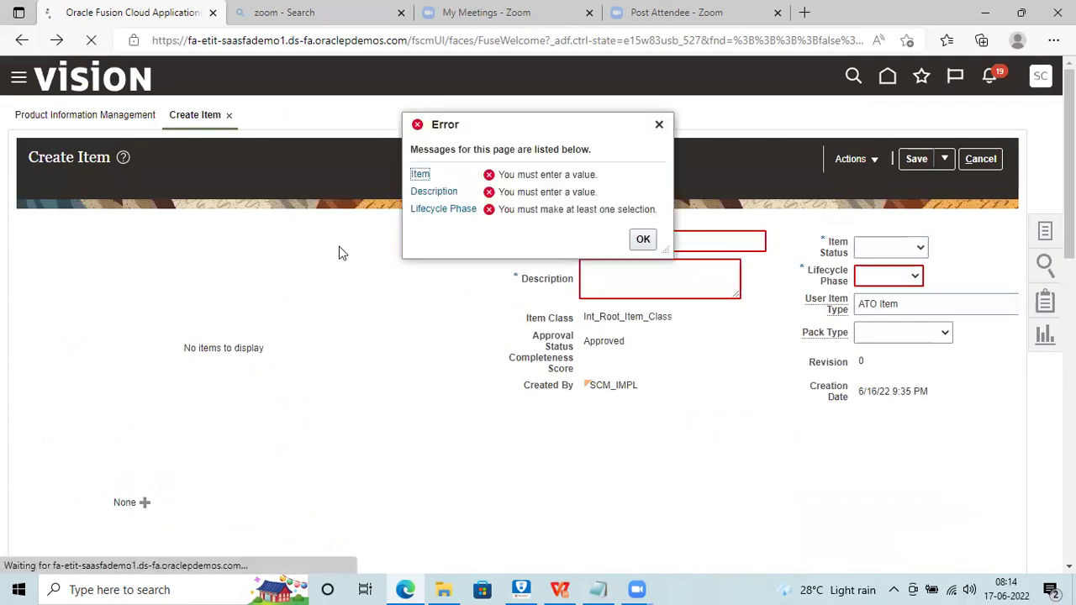
left_click(647, 233)
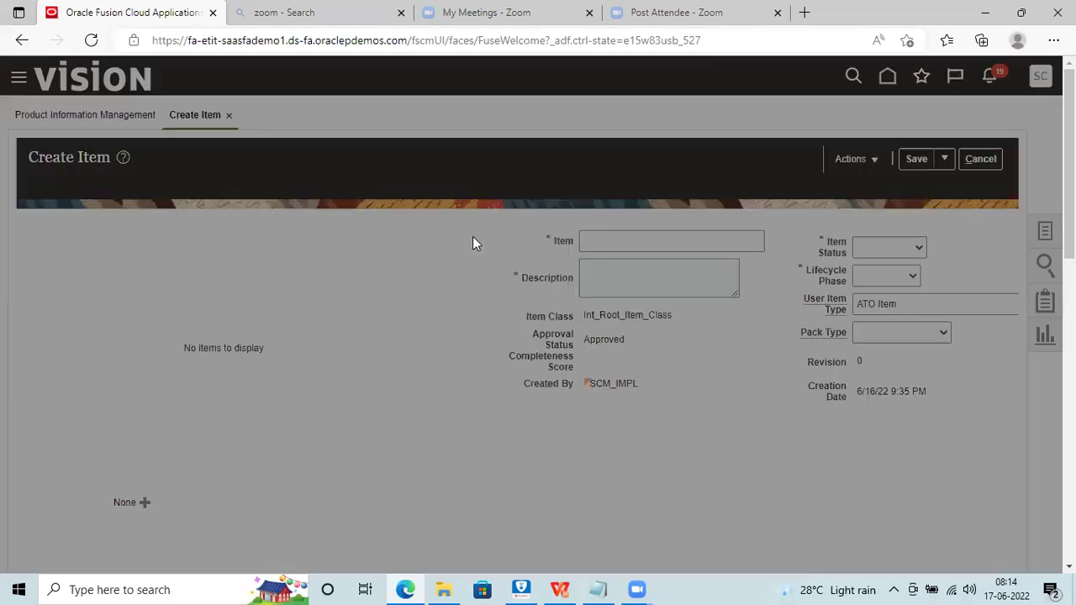
left_click(738, 340)
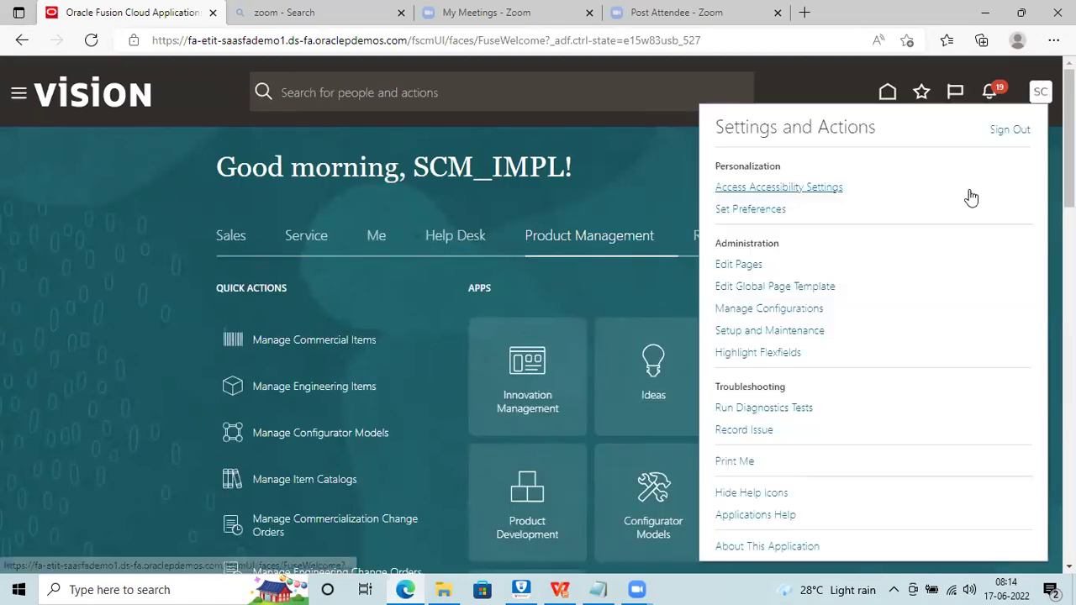
left_click(813, 332)
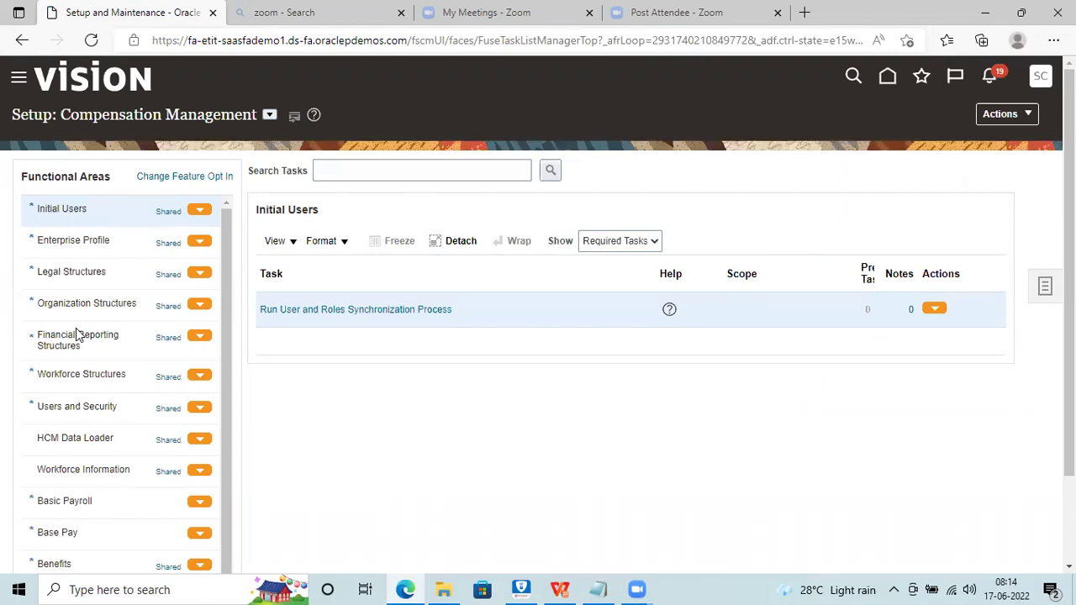
- Switch the setup offering to Procurement and show the required tasks of the Organization Structures functional area
left_click(269, 114)
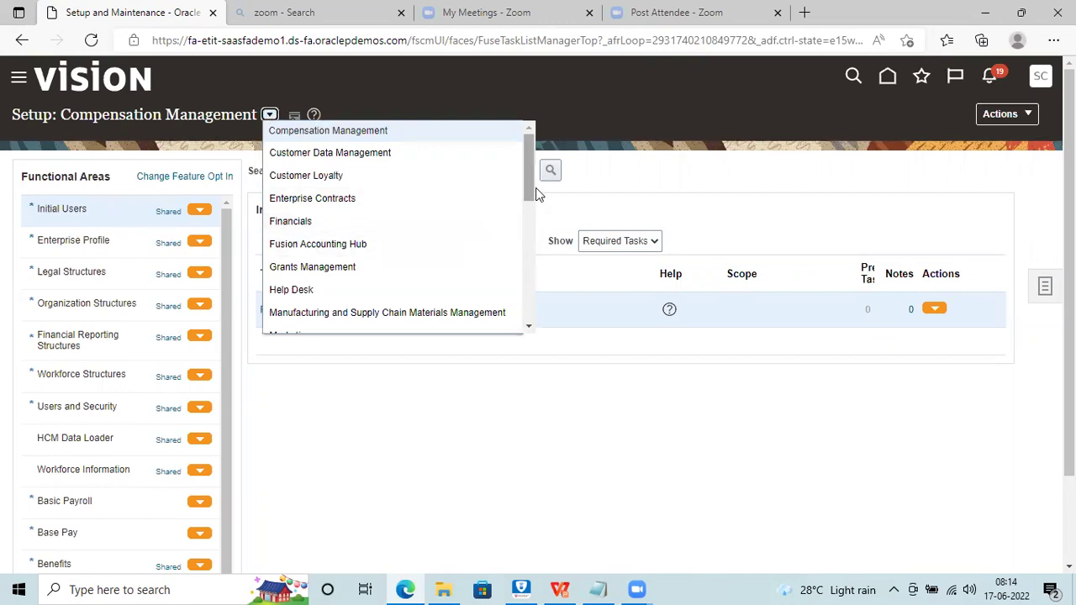
left_click_drag(528, 198, 524, 233)
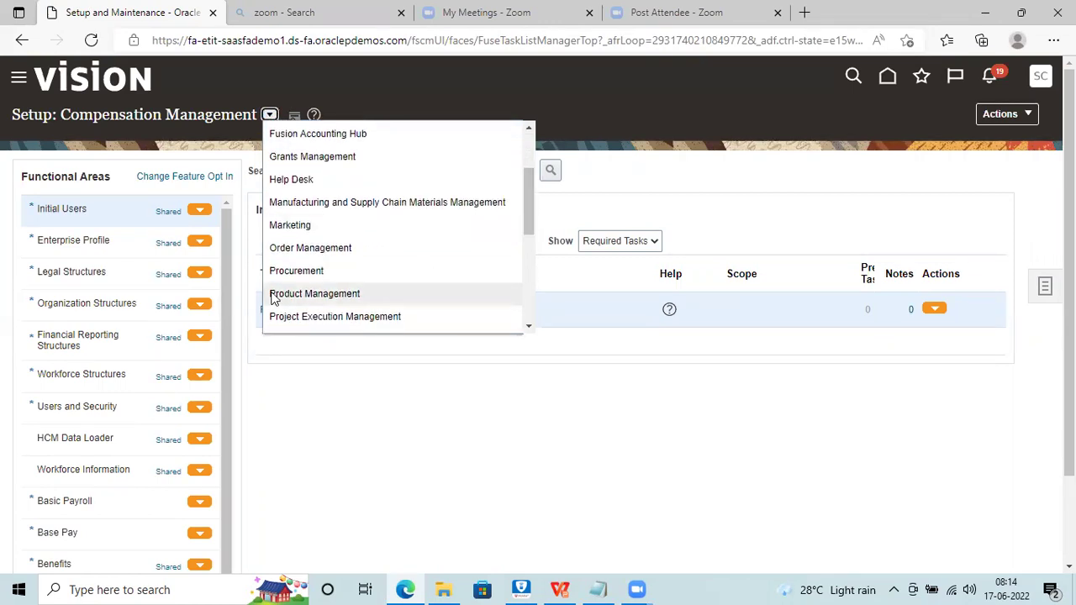
left_click(296, 271)
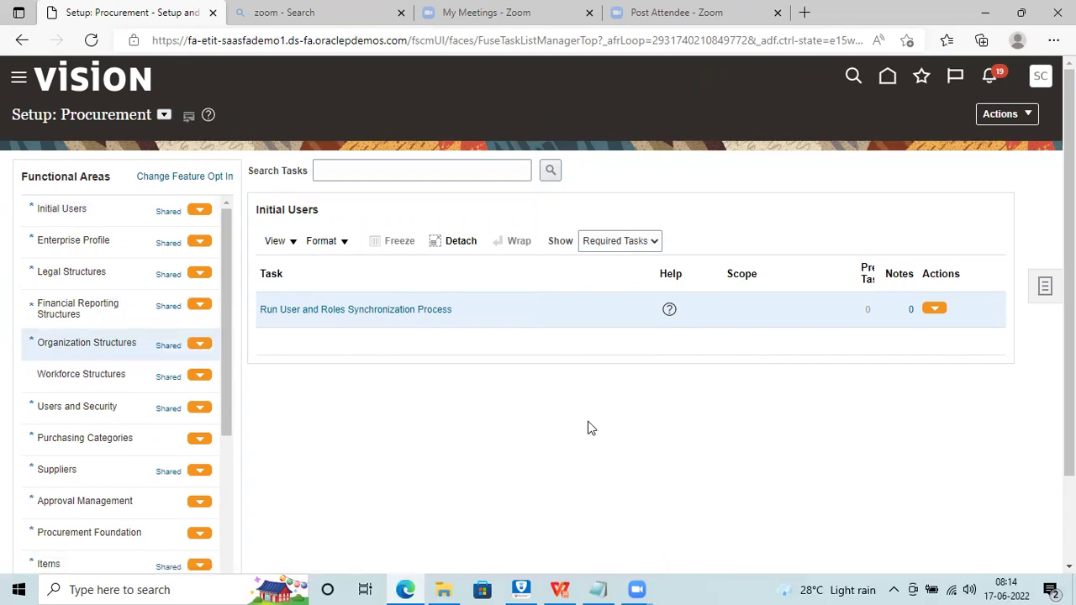
scroll(883, 344, "down", 2)
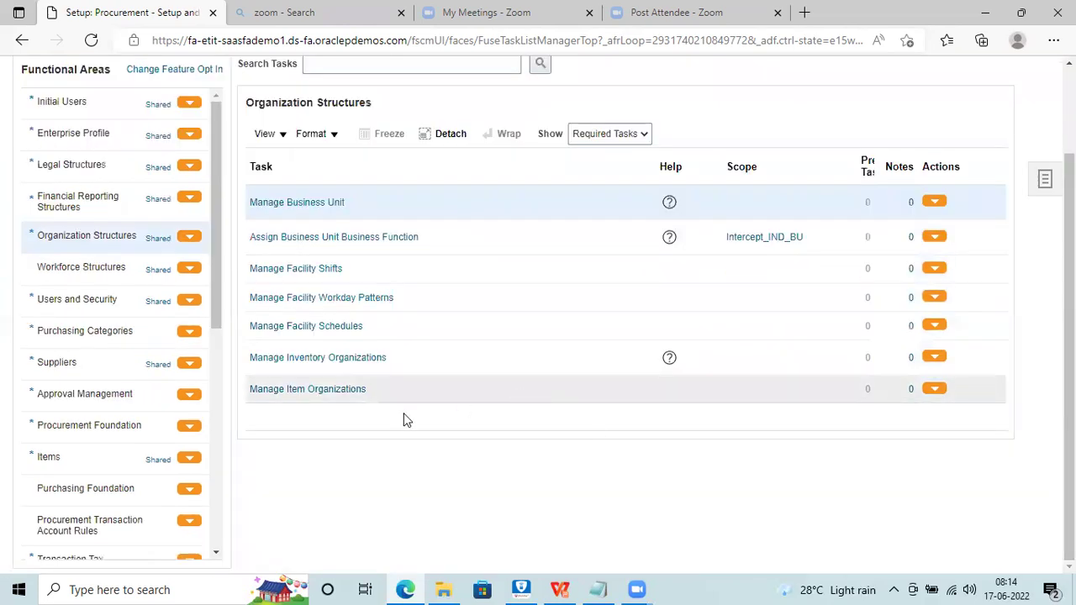